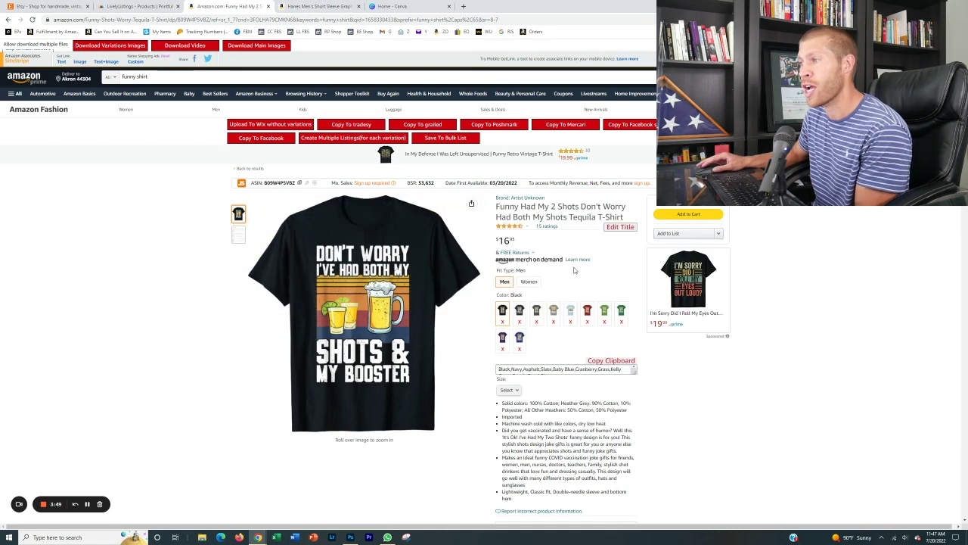
- View the Hanes graphic T-shirt listing, and open etsy.com in Microsoft Edge
left_click(344, 6)
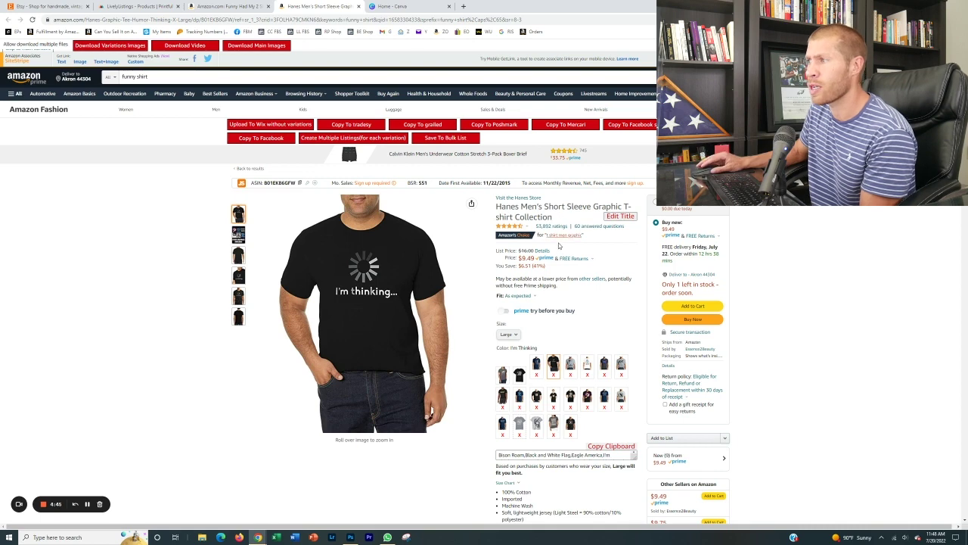
left_click(221, 537)
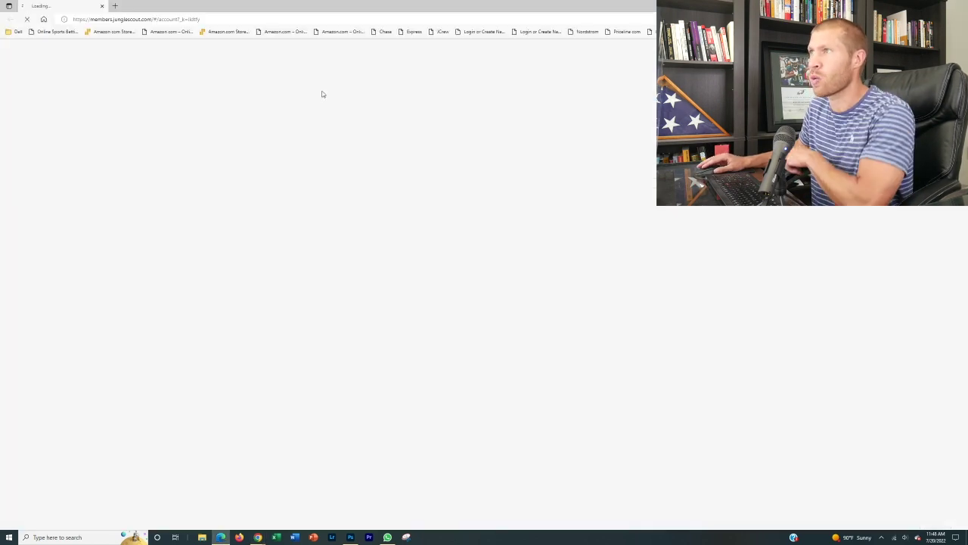
left_click(343, 19)
type("etsy.com")
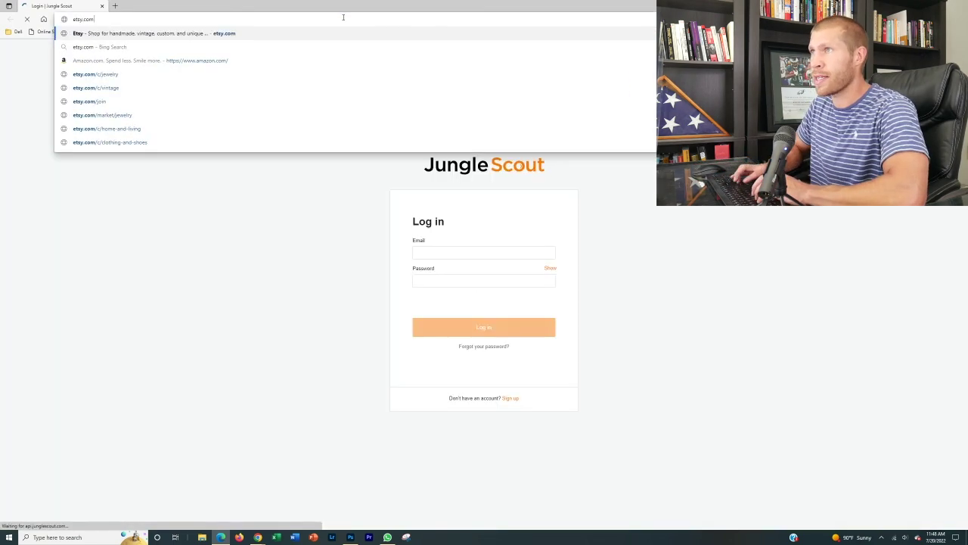
key("Return")
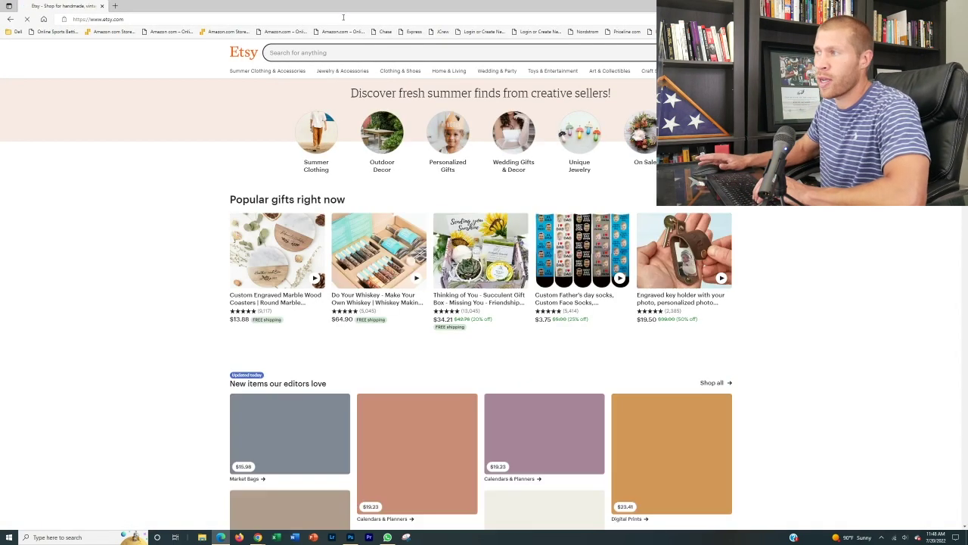
- Search Etsy for "im thinking" and browse the shirt designs in the results
type("im thinking")
key("Return")
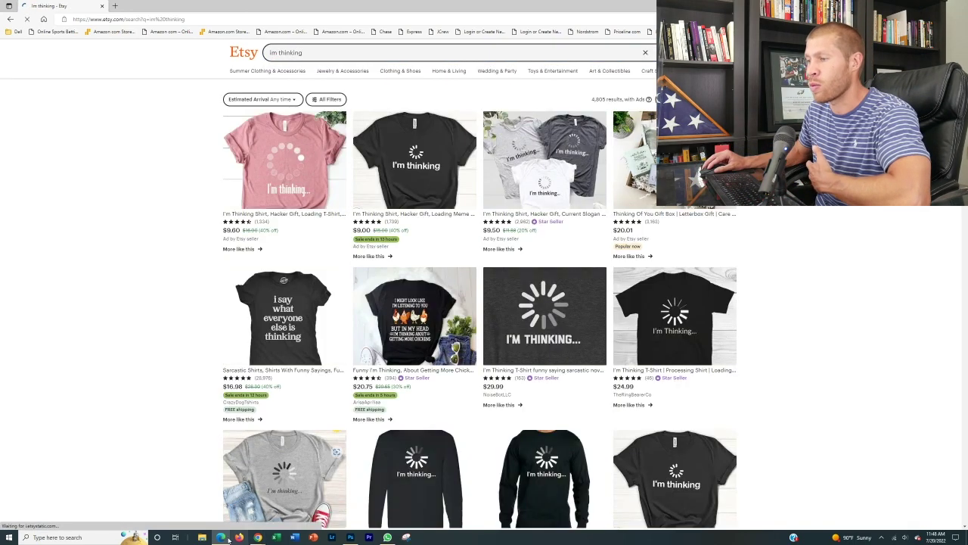
left_click(230, 539)
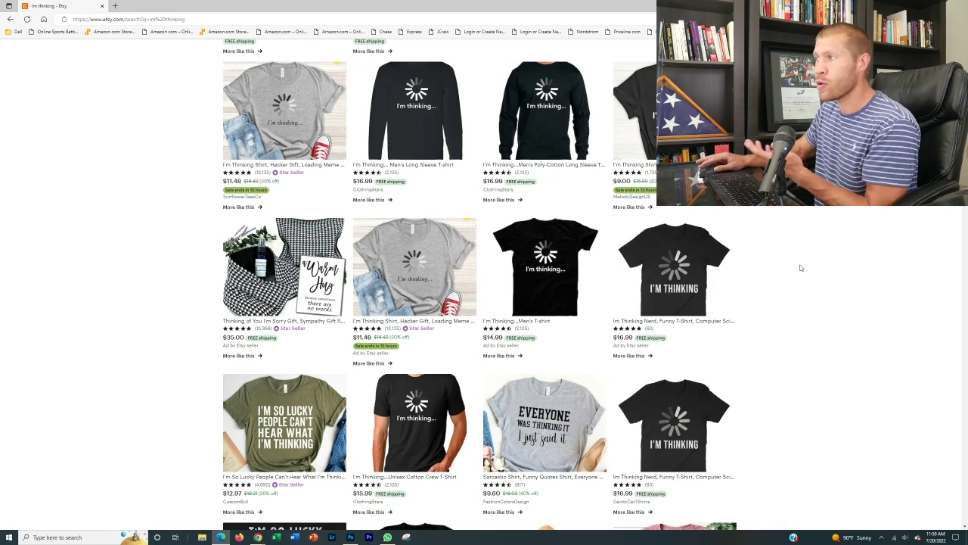
scroll(802, 267, "down", 10)
scroll(801, 267, "down", 2)
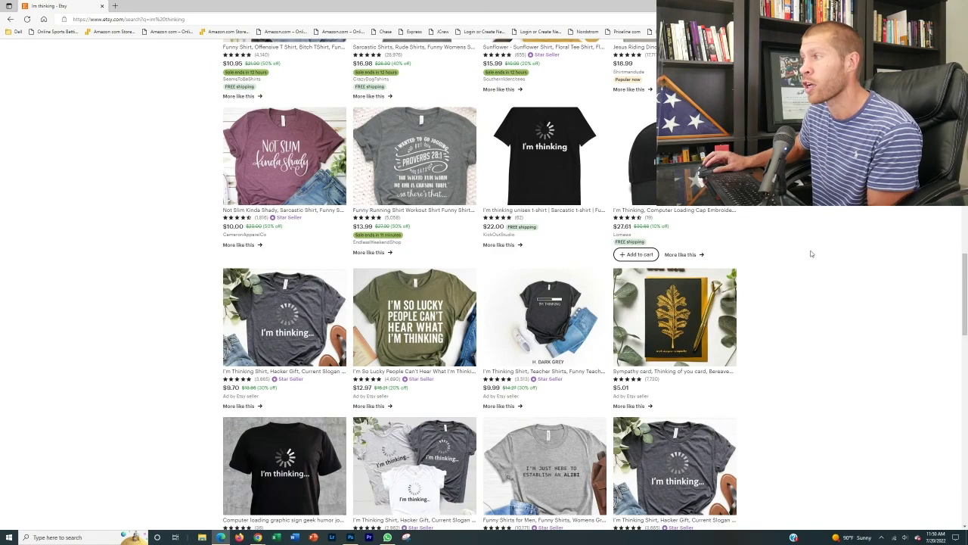
scroll(822, 248, "up", 6)
scroll(822, 250, "up", 8)
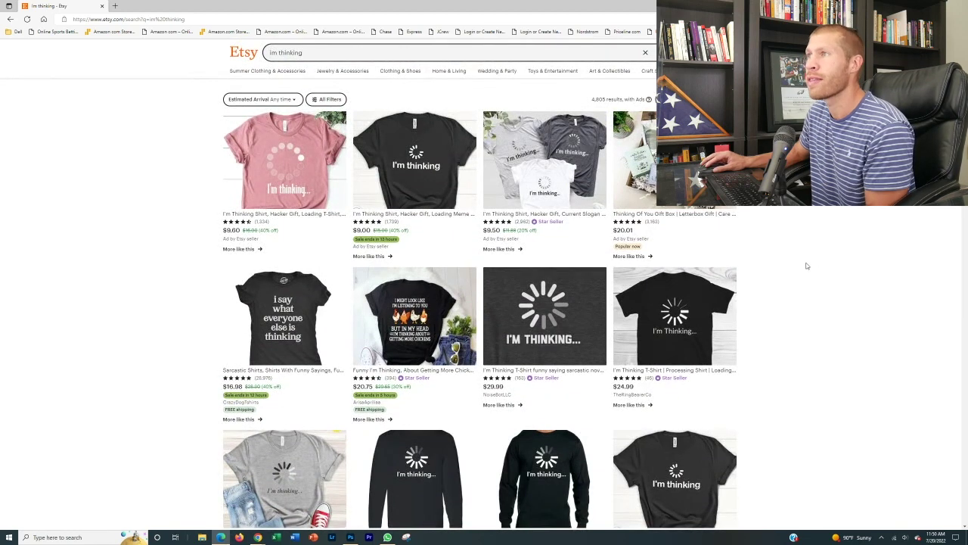
- Look at Photoshop's new document settings, close the Canva tab in Chrome, and return to Photoshop
left_click(351, 538)
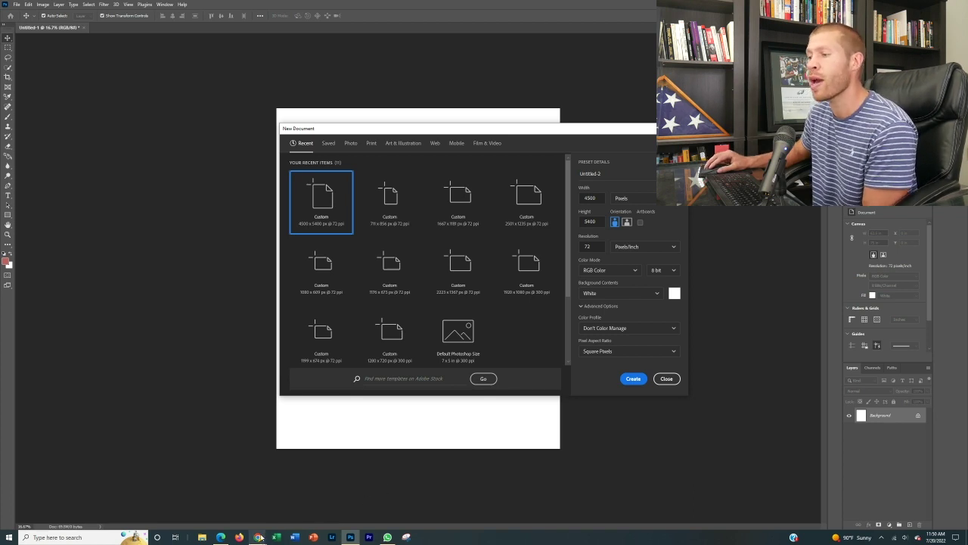
mouse_move(258, 538)
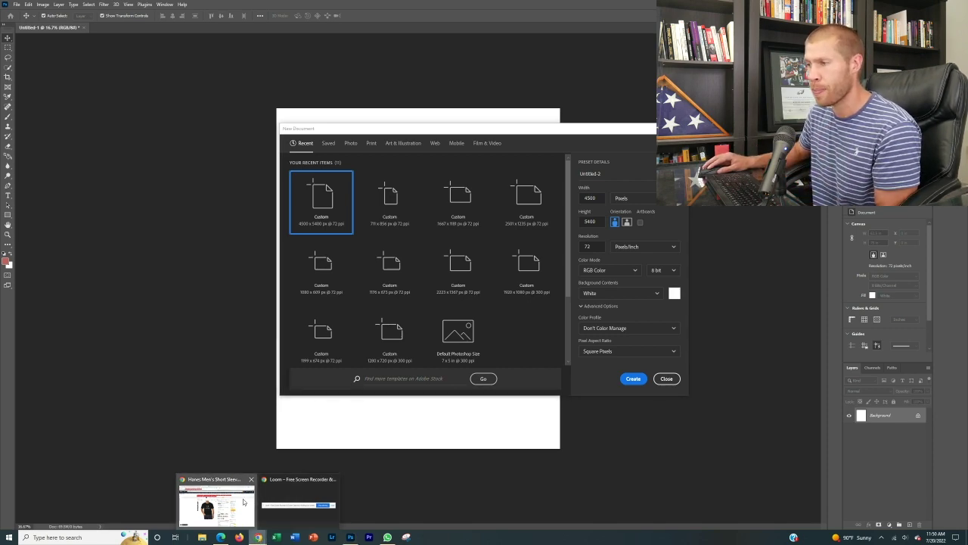
left_click(215, 503)
left_click(394, 6)
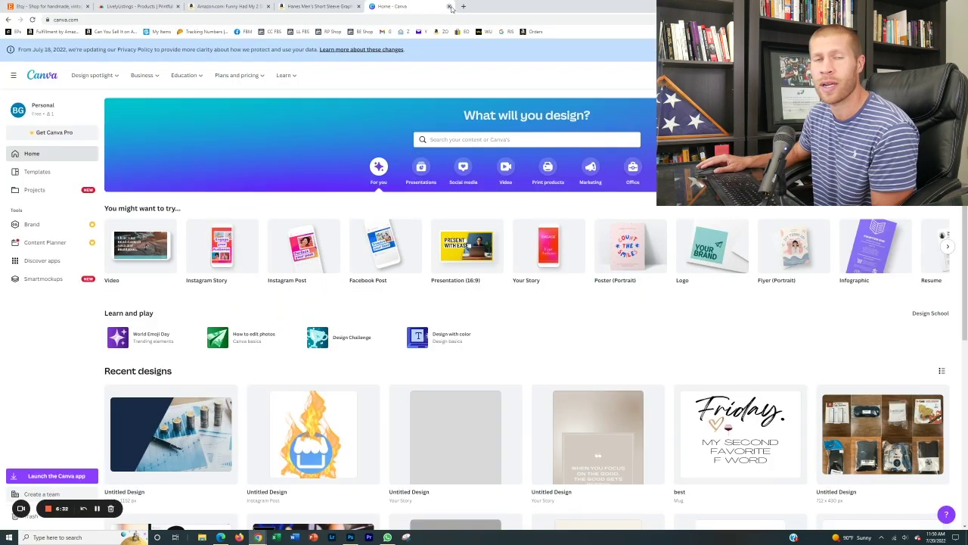
left_click(449, 6)
mouse_move(350, 537)
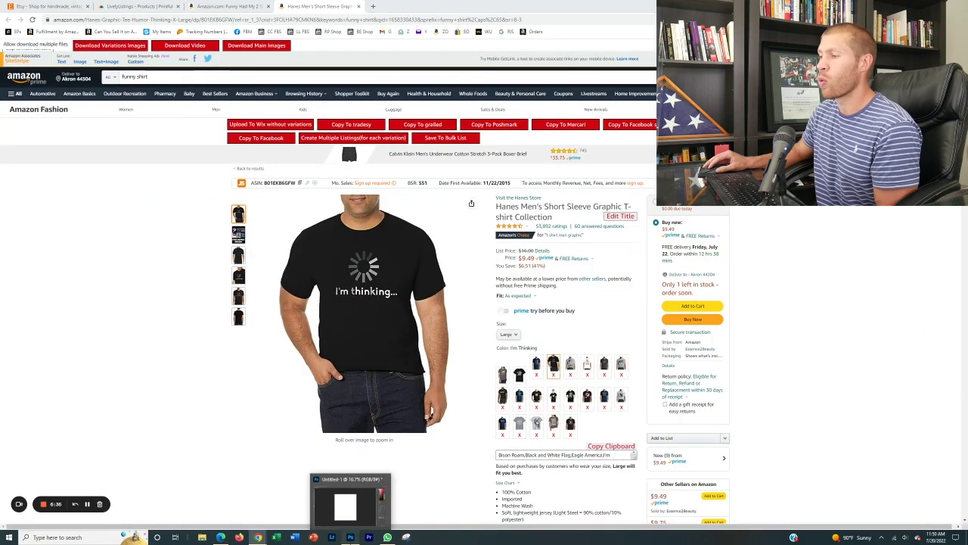
left_click(351, 537)
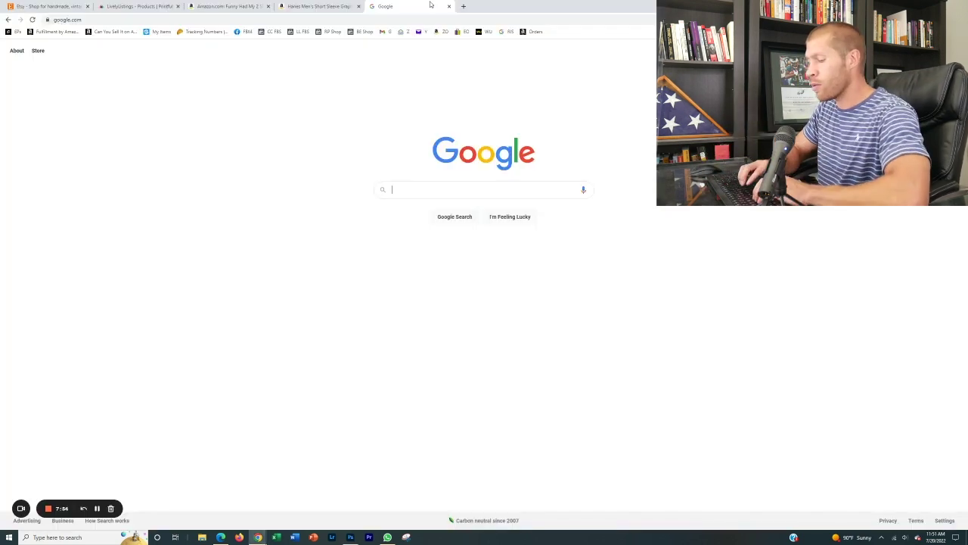
type("im")
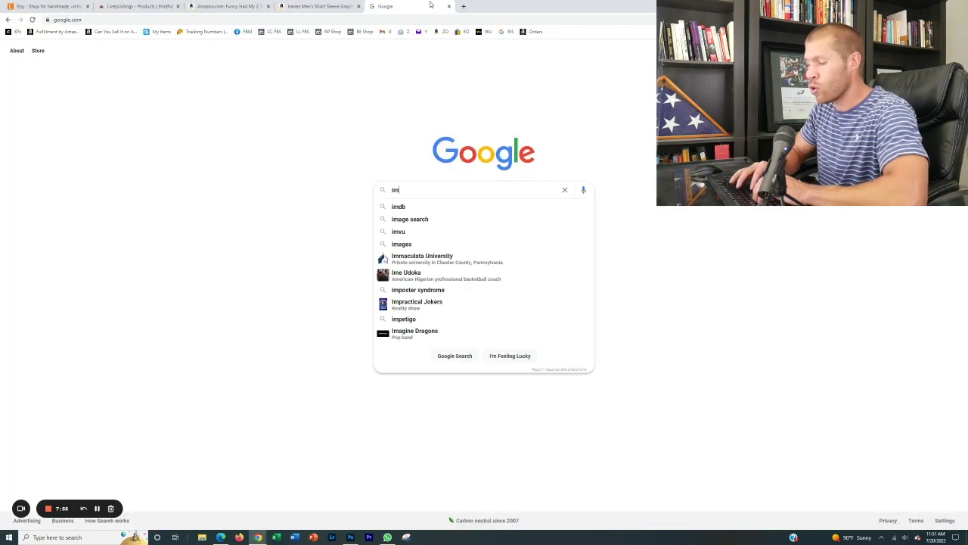
type(" thinking")
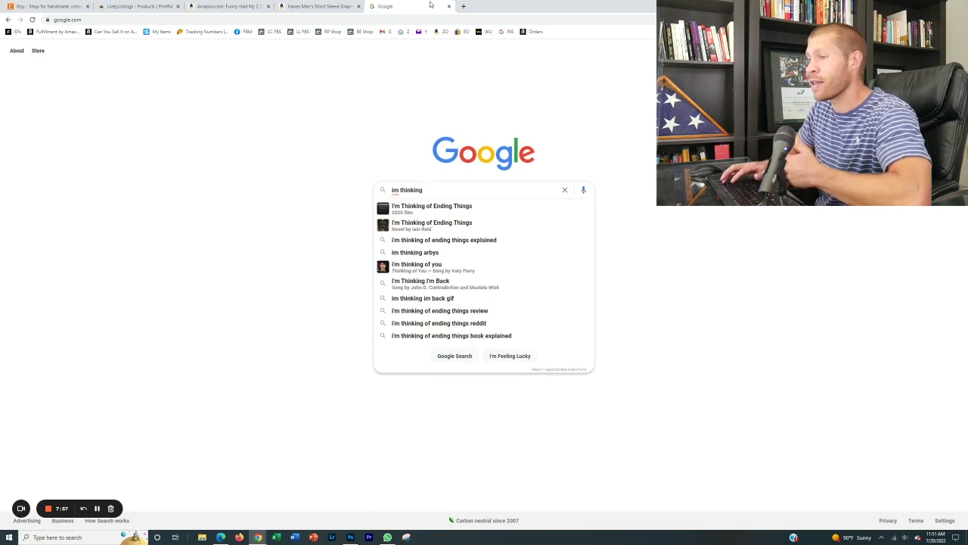
type("i")
key("BackSpace")
key("BackSpace")
key("BackSpace")
key("BackSpace")
key("BackSpace")
key("BackSpace")
key("BackSpace")
key("BackSpace")
key("BackSpace")
- Search Google for "loading"
type("loading")
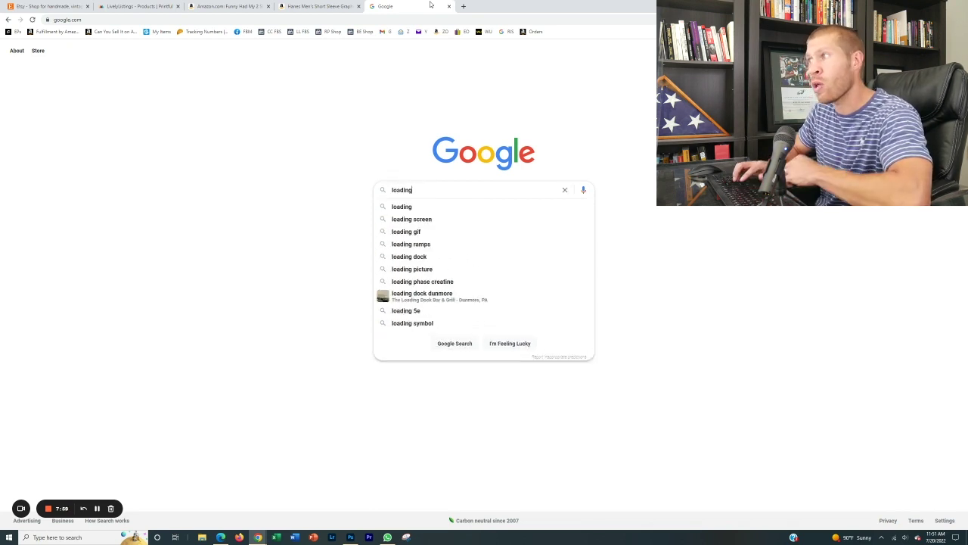
key("Return")
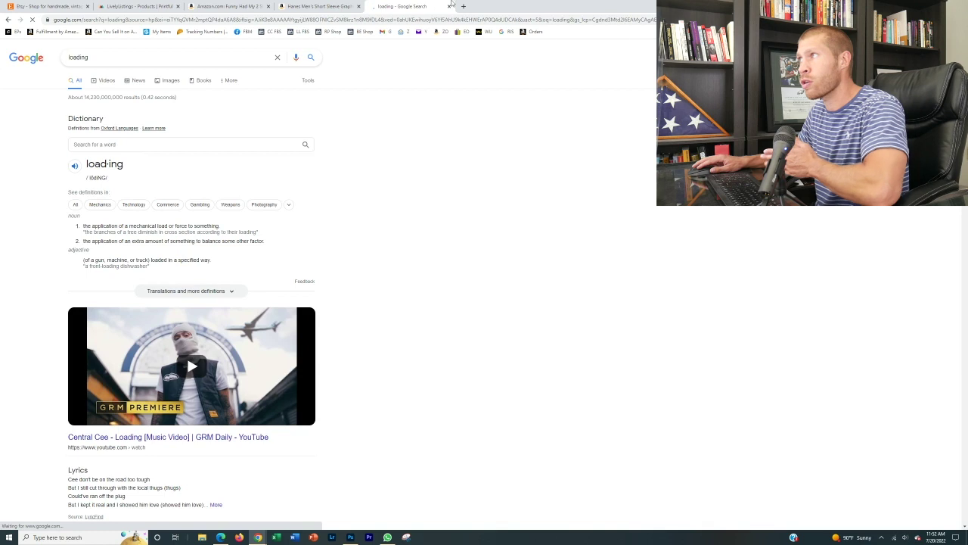
left_click(463, 7)
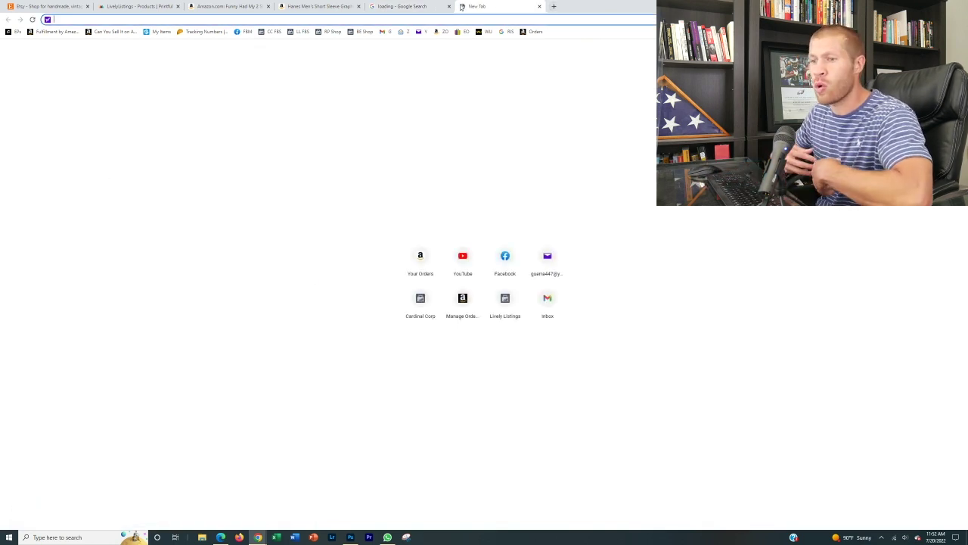
left_click(539, 7)
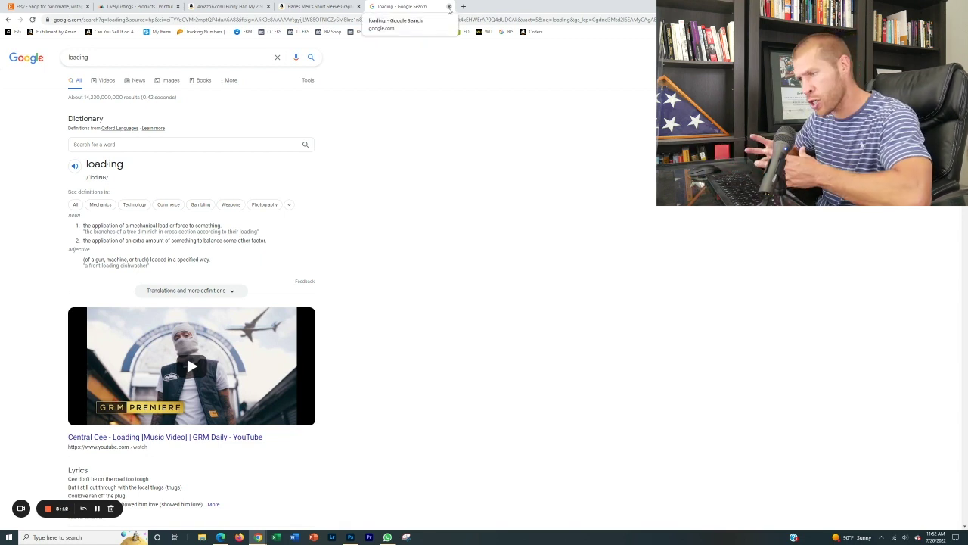
- Close the Google results tab in Chrome and switch back to Photoshop
left_click(351, 538)
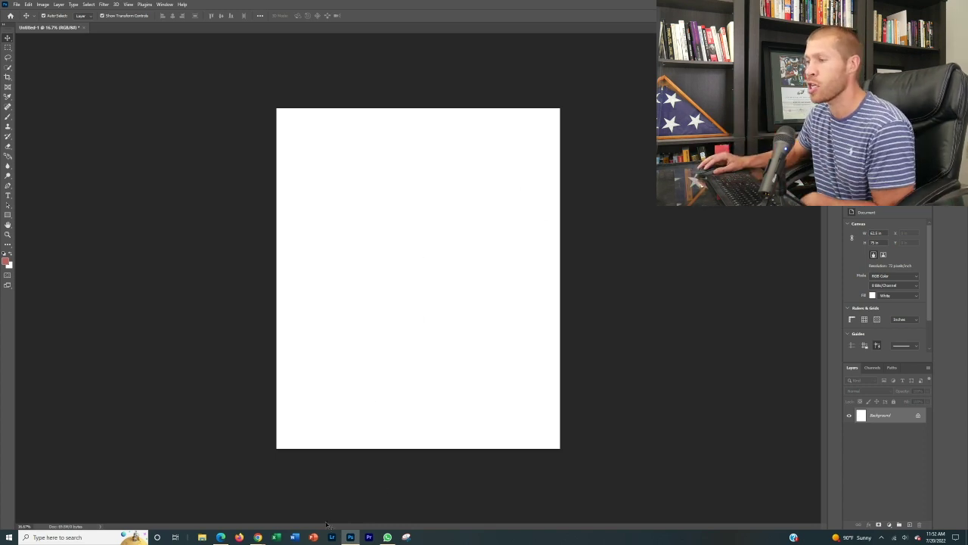
mouse_move(257, 538)
left_click(217, 504)
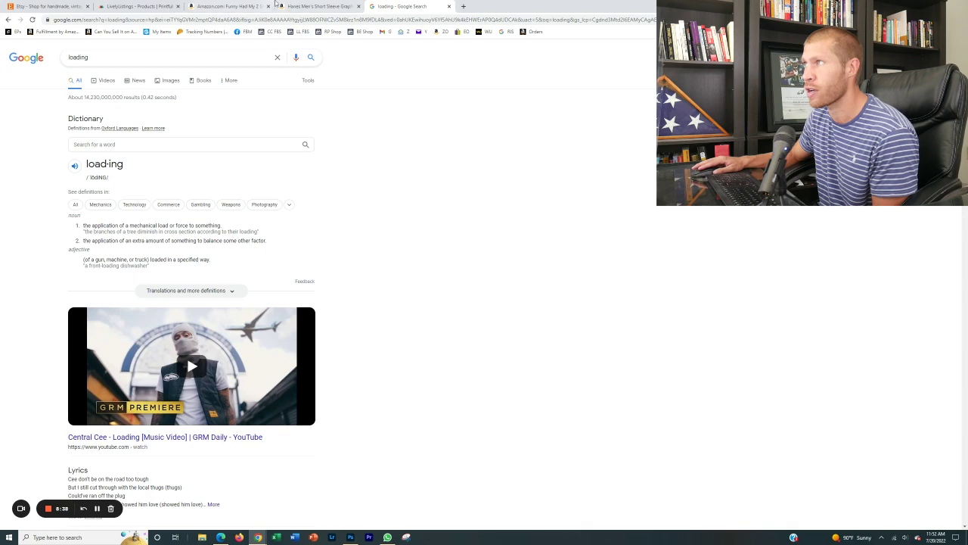
left_click(277, 6)
left_click(450, 6)
left_click(350, 537)
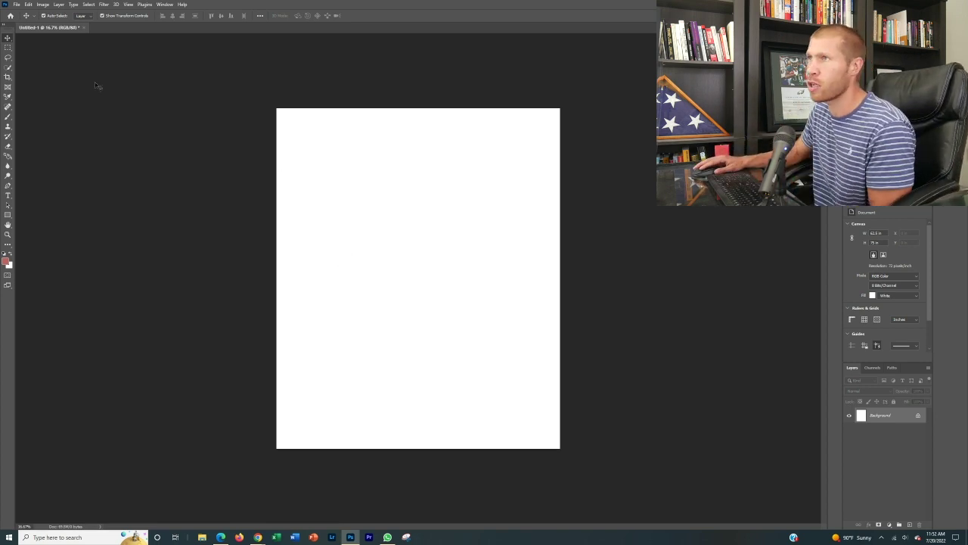
- Bring the "loading" image from the Downloads folder into Photoshop for the blank shirt design
left_click(16, 5)
left_click(24, 19)
left_click(77, 71)
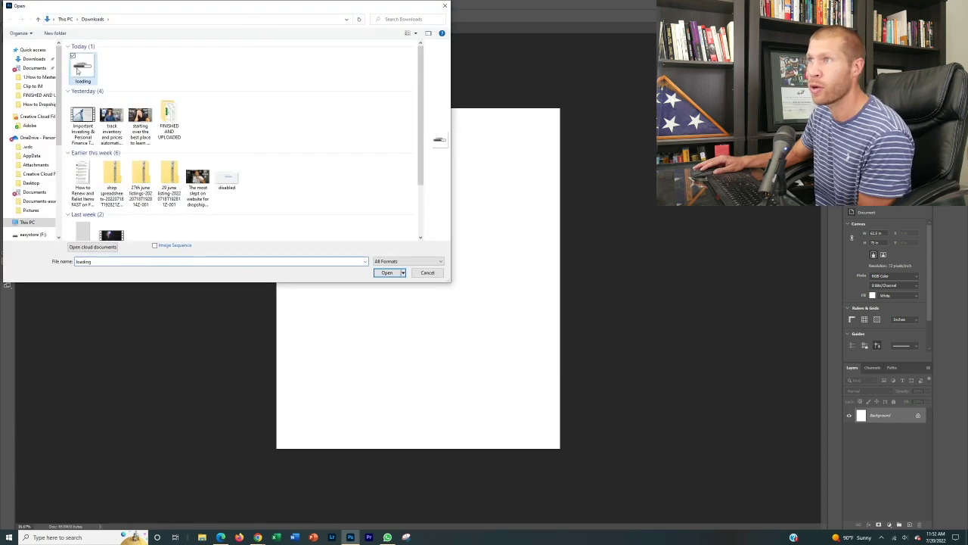
double_click(76, 71)
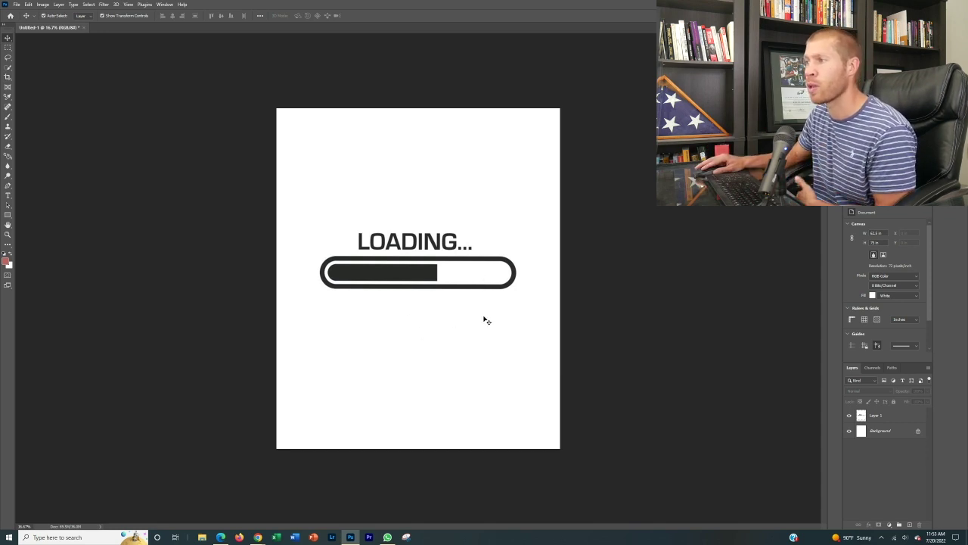
- Add the text "HOLD YOUR BREATH" with a stroke and drop shadow below the loading bar
key("t")
left_click(407, 318)
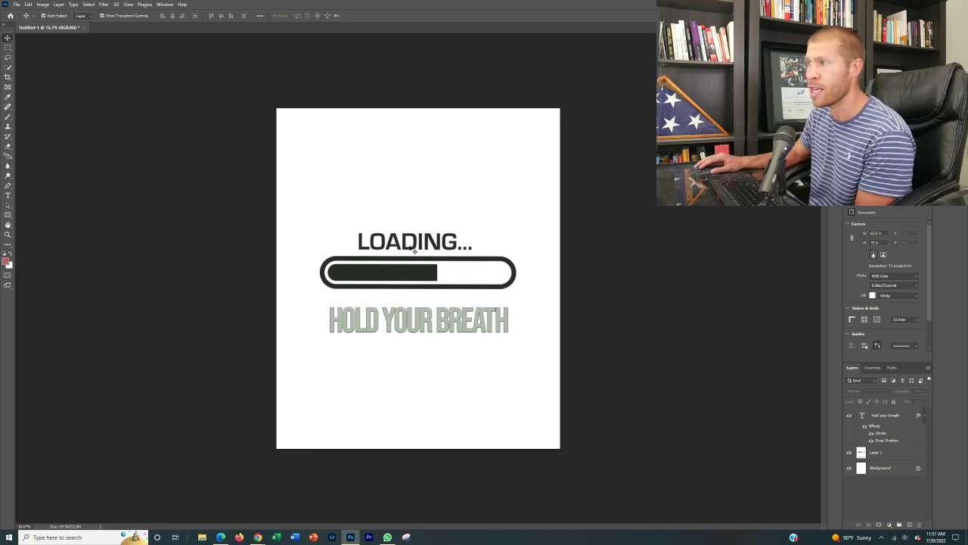
left_click(16, 4)
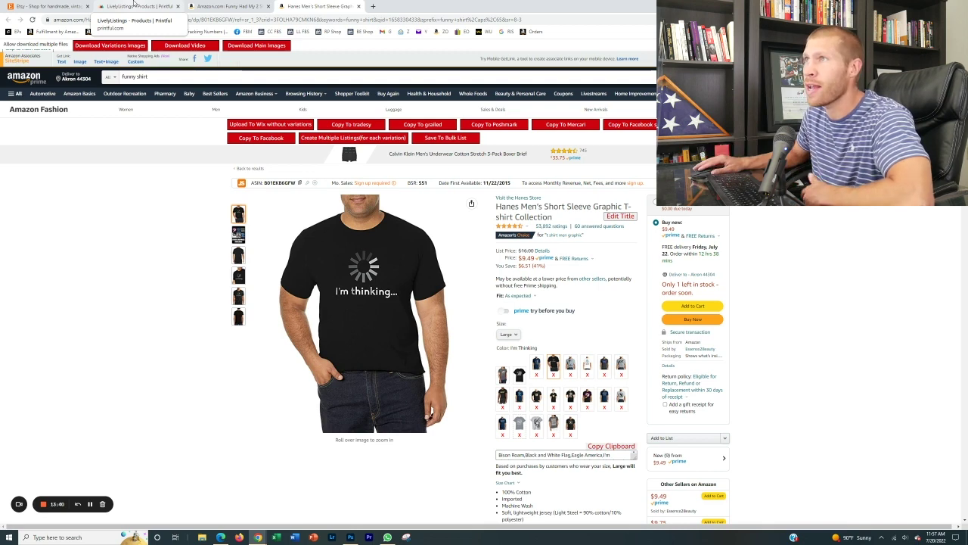
- Switch to Printful in Chrome and choose the Men's Classic Tee | Gildan 5000 from the men's T-shirts
left_click(134, 5)
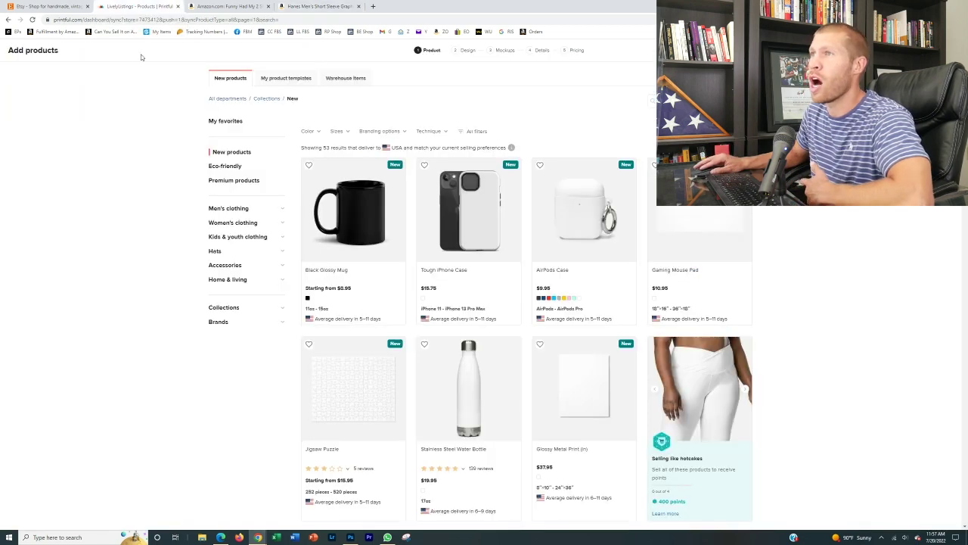
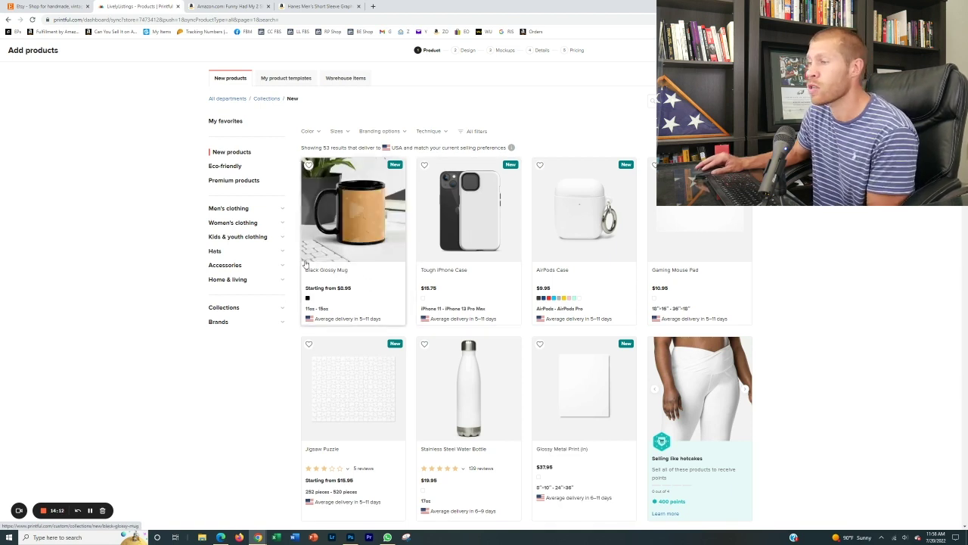
left_click(232, 224)
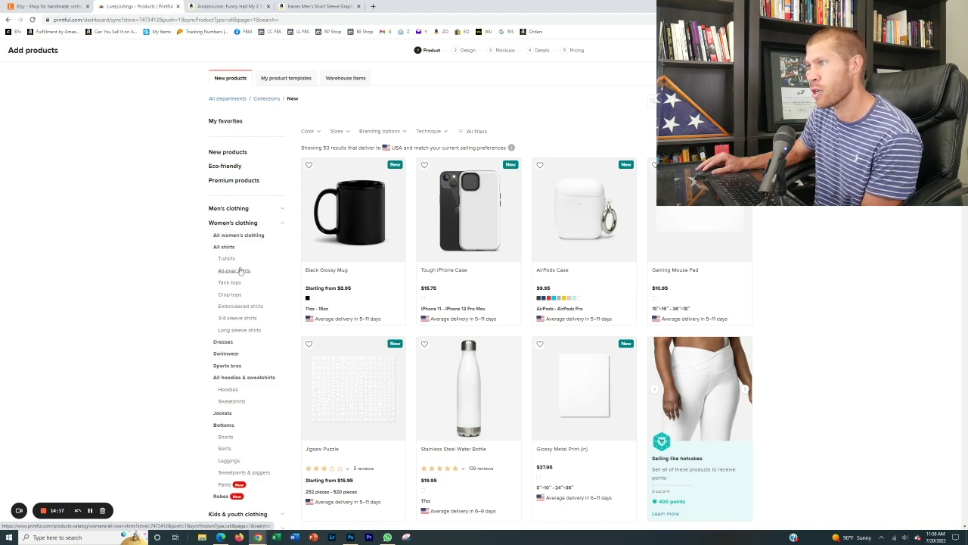
left_click(229, 208)
left_click(227, 245)
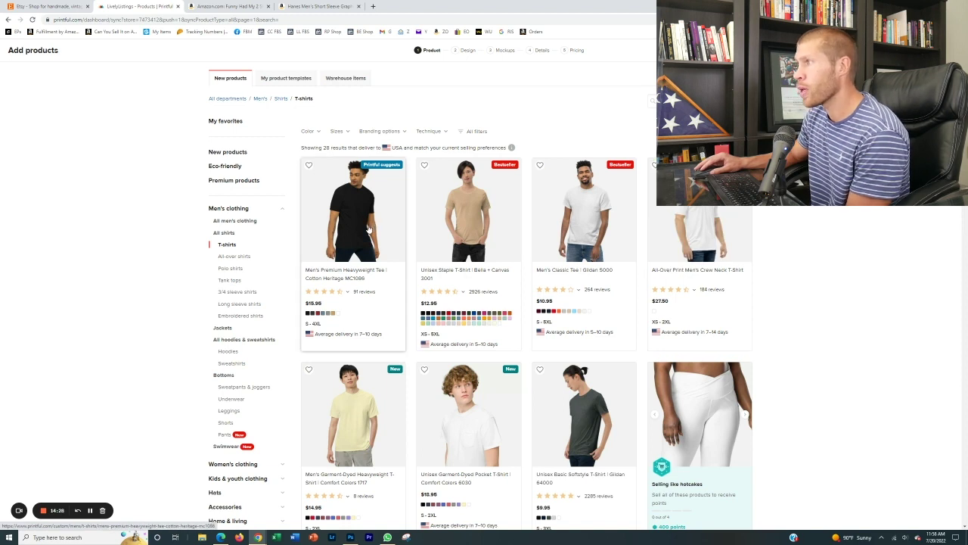
scroll(364, 229, "down", 1)
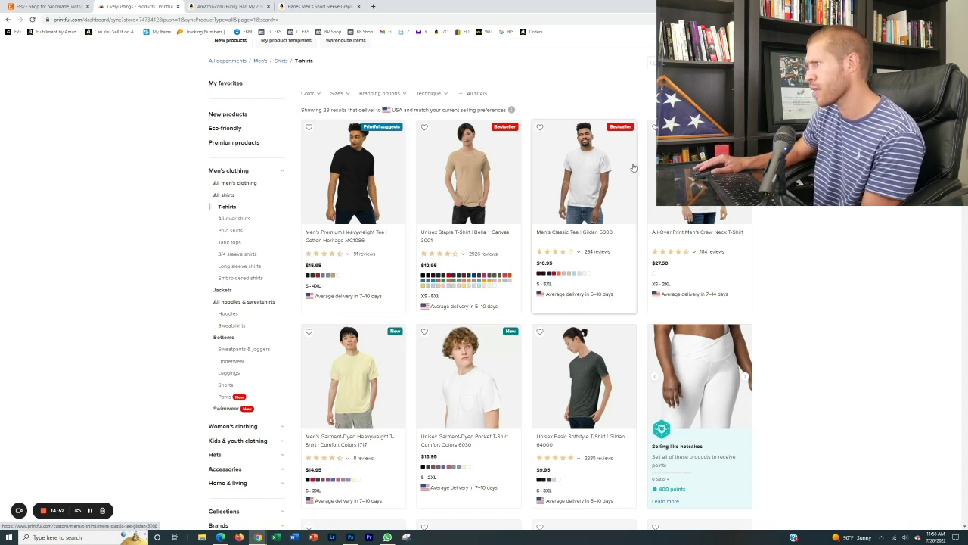
left_click(600, 177)
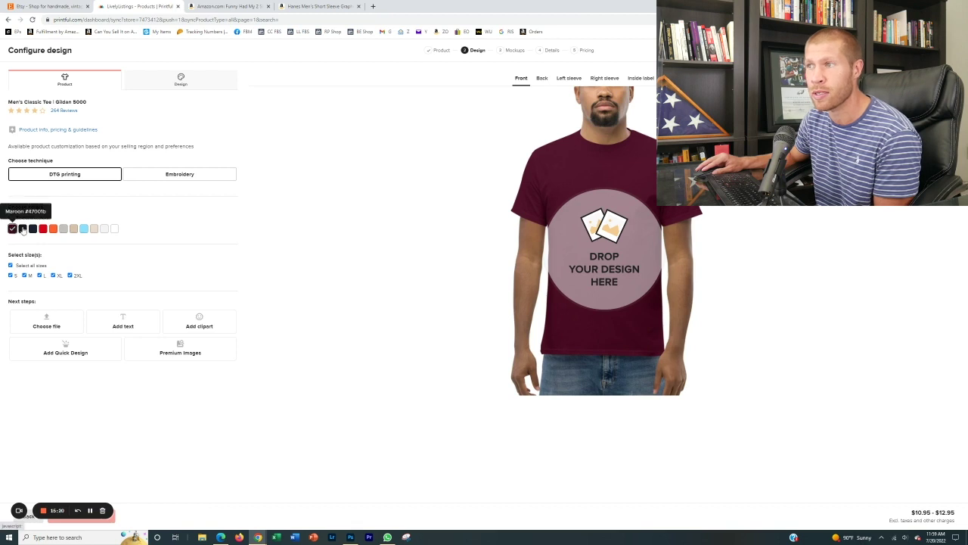
- Select white as the shirt color and enlarge the LOADING design on the shirt's front
left_click(114, 229)
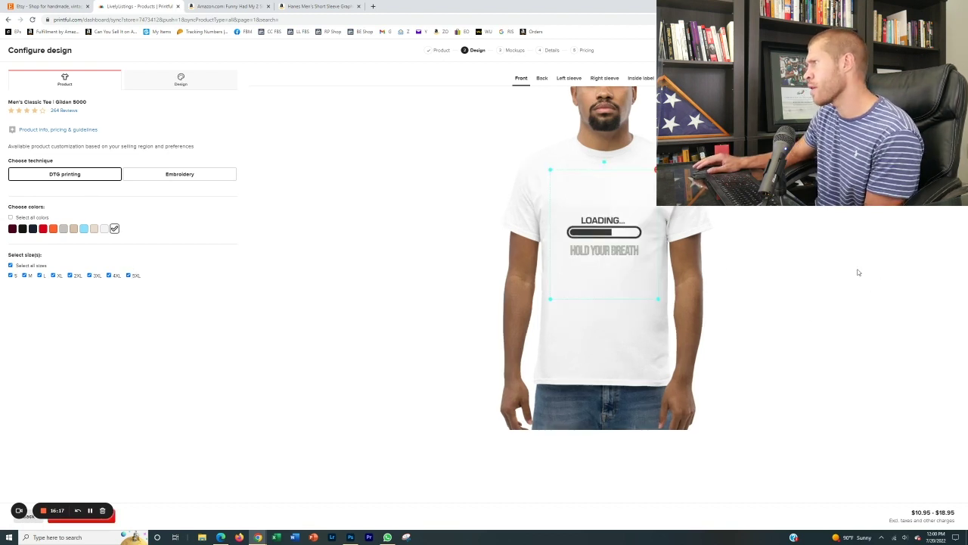
left_click_drag(655, 298, 672, 324)
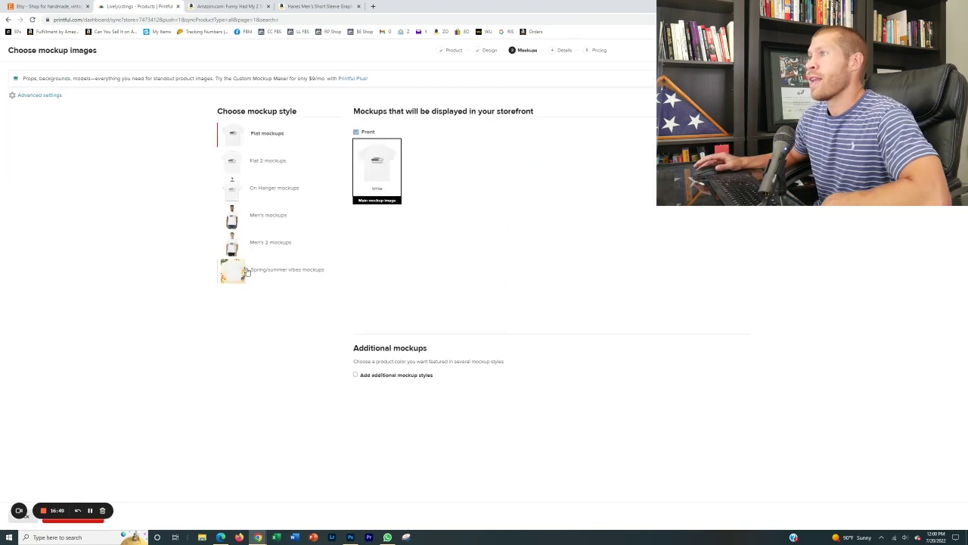
- Choose the Men's mockups style with the Front and Front 2 images for the storefront
left_click(235, 224)
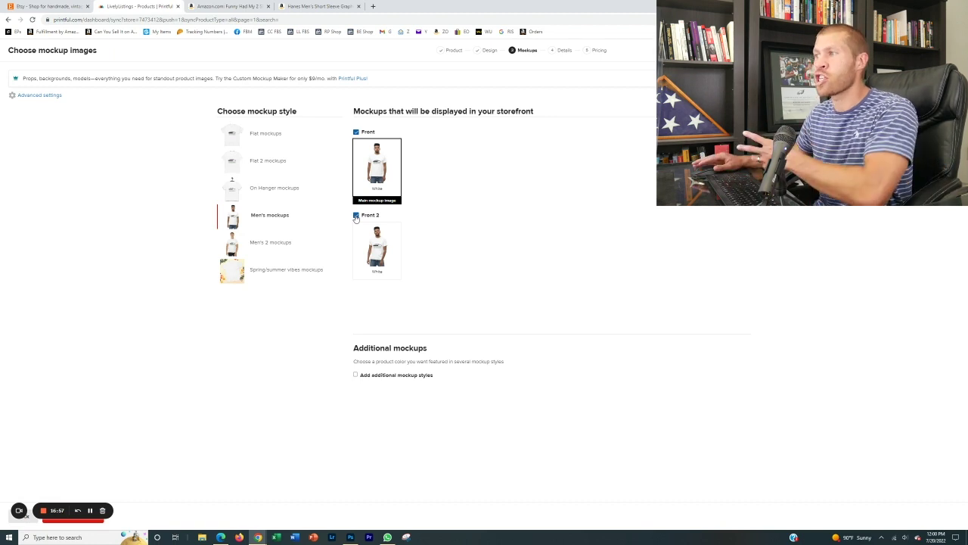
- Change the LOADING shirt's mockup style to Men's 2 mockups
left_click(243, 245)
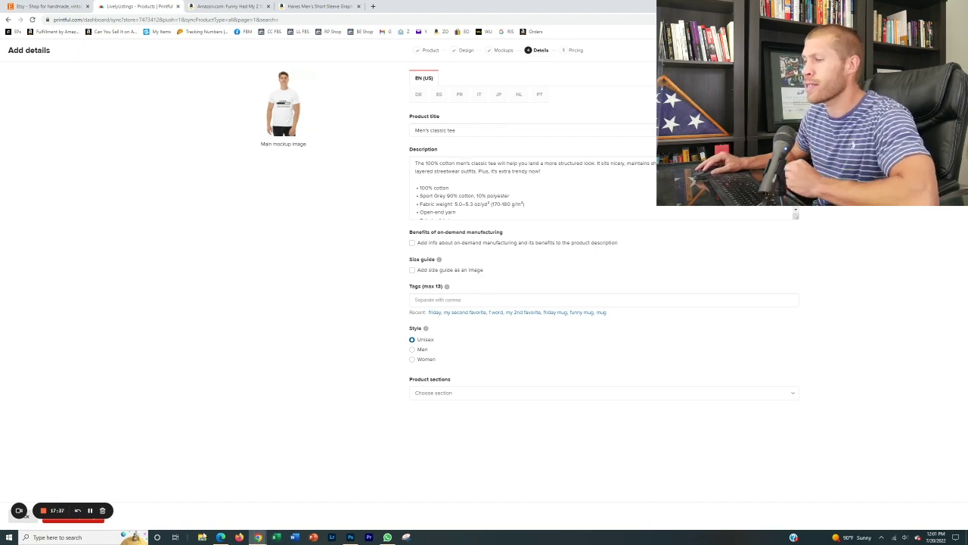
- Switch to Edge and review Etsy's search results for "loading" shirts
left_click(220, 536)
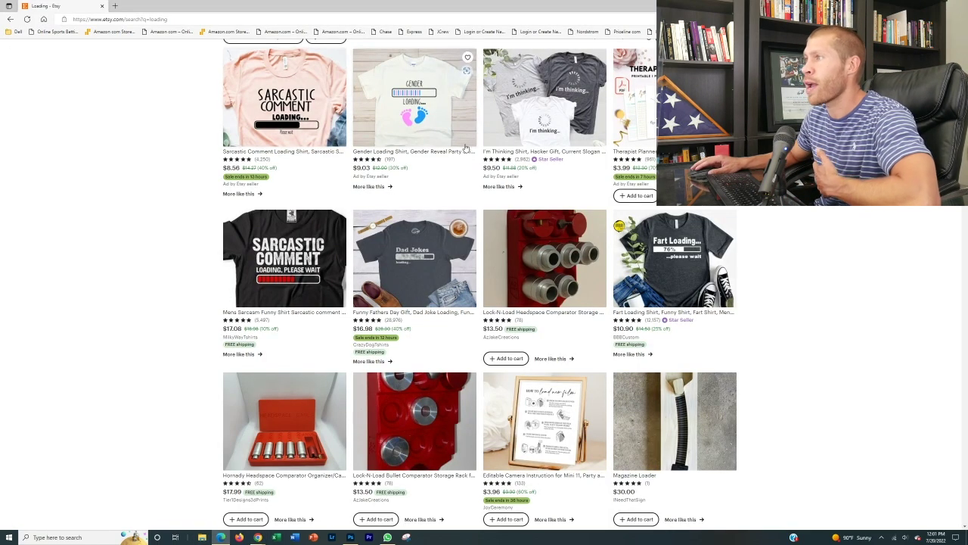
scroll(426, 164, "up", 3)
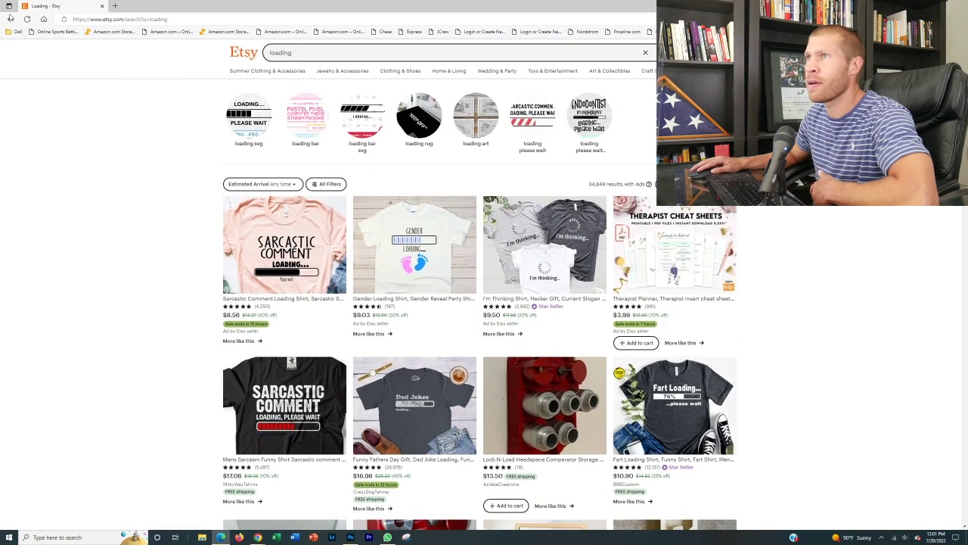
left_click(10, 18)
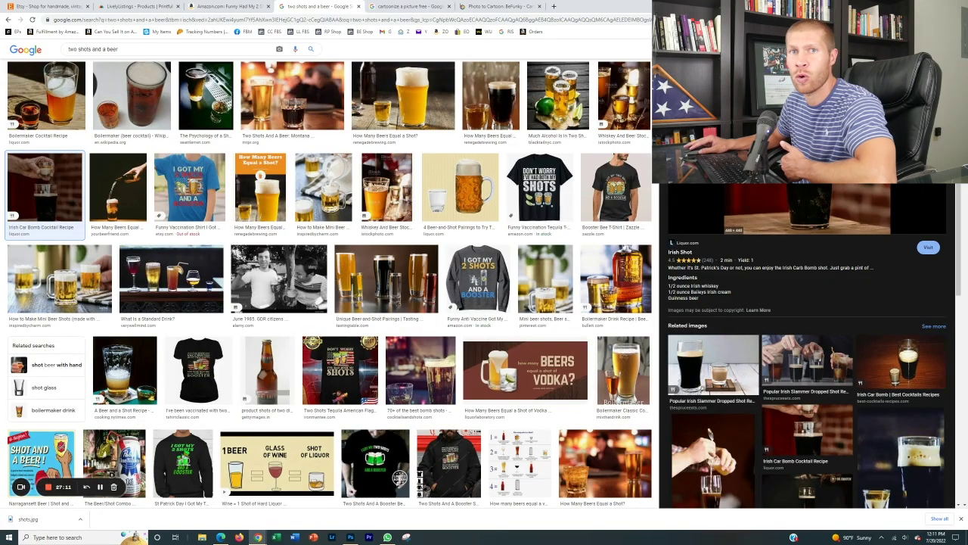
- Check the Amazon reference shirt, open the shots image from Downloads in BeFunky's Photo to Cartoon editor, and apply the Cartoonizer DLX effect
left_click(123, 4)
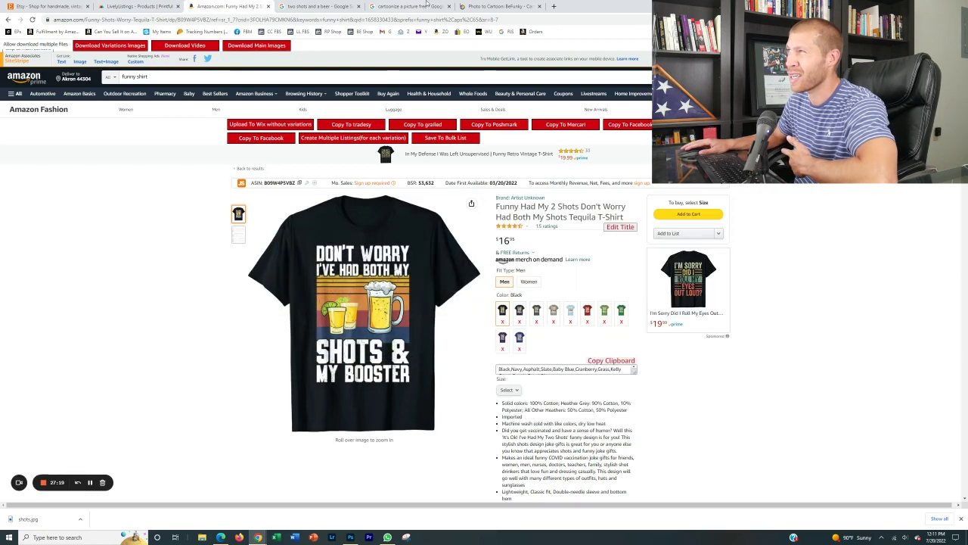
left_click(484, 6)
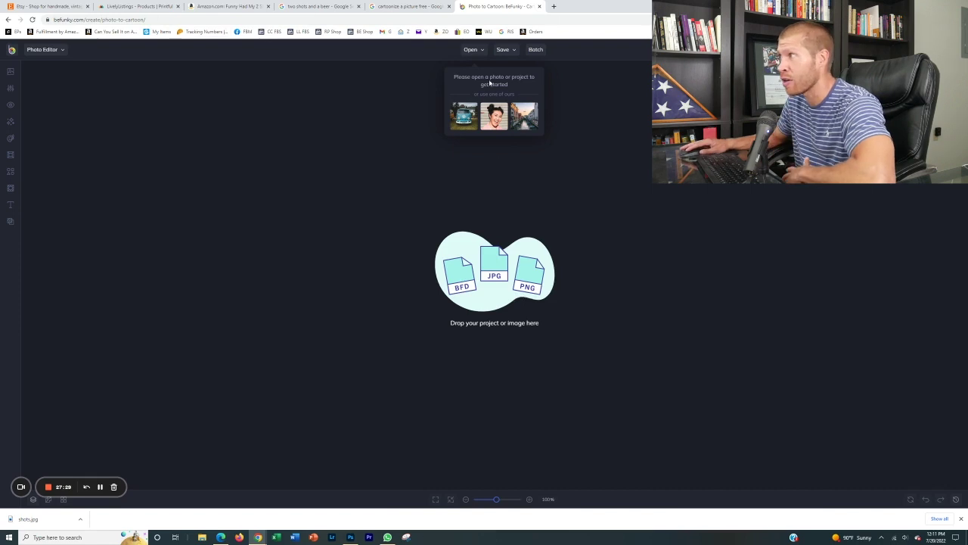
left_click(483, 53)
left_click(484, 77)
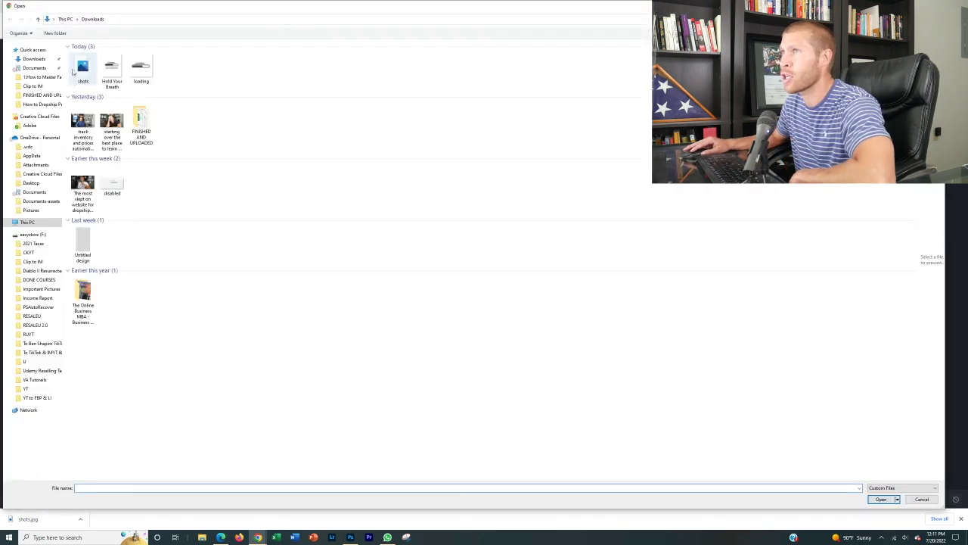
double_click(77, 70)
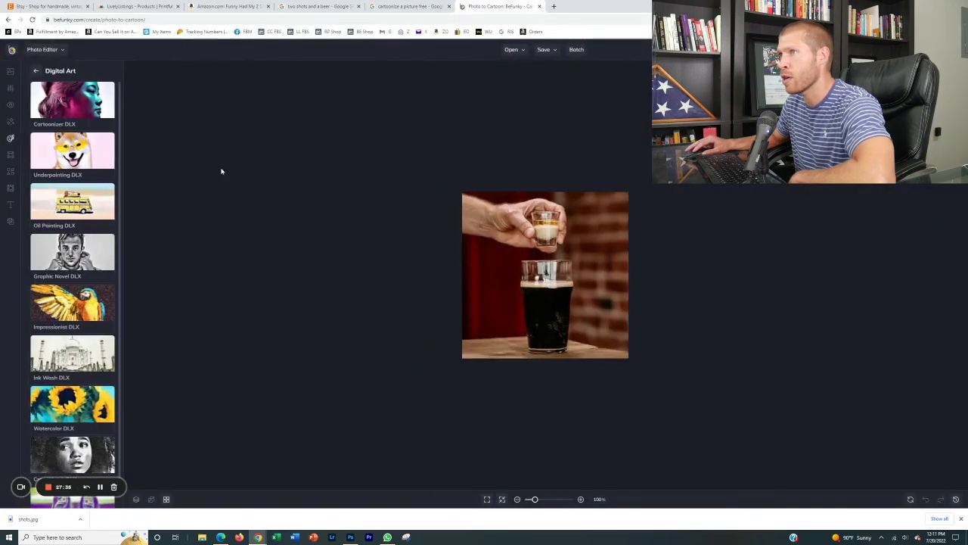
left_click(97, 114)
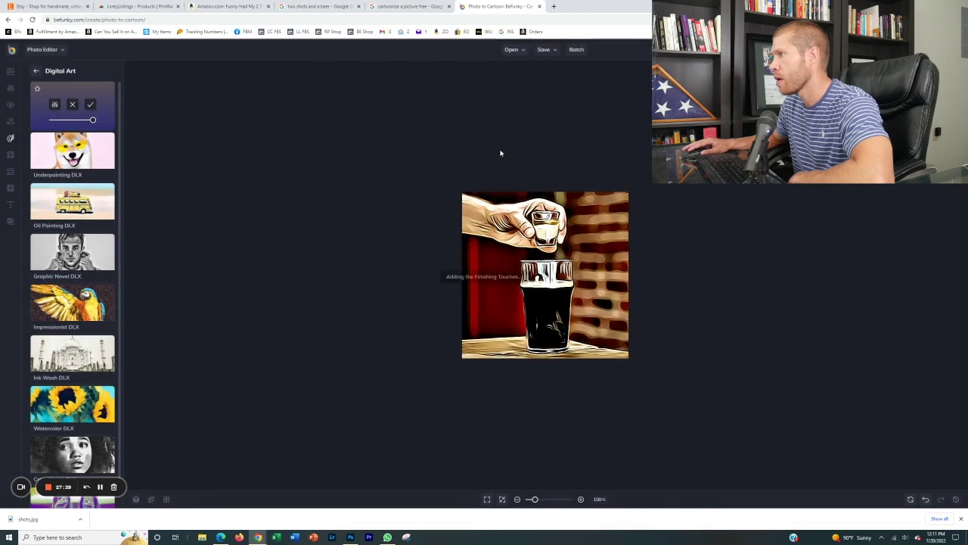
- Switch to Snipping Tool and capture the full cartoonized drink picture as a rectangular snip
left_click(407, 537)
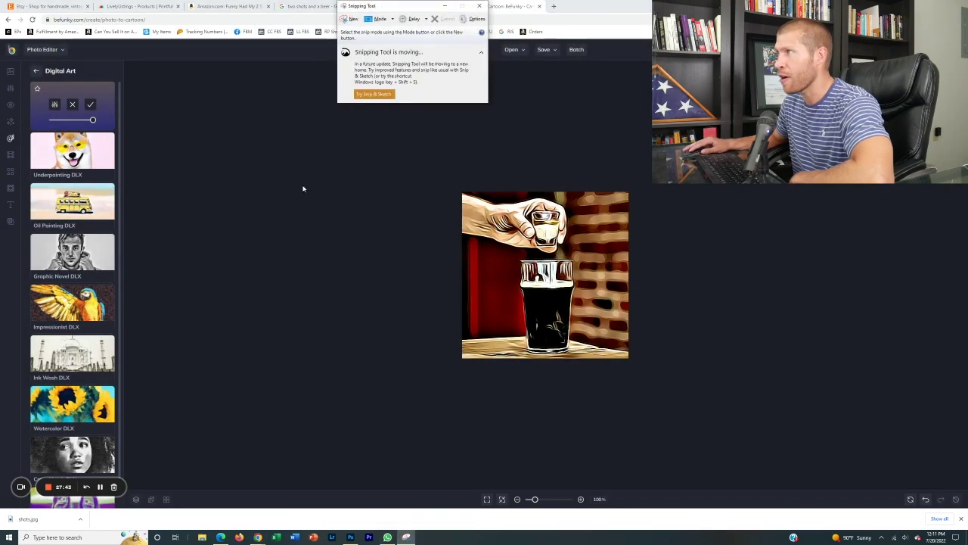
left_click(353, 18)
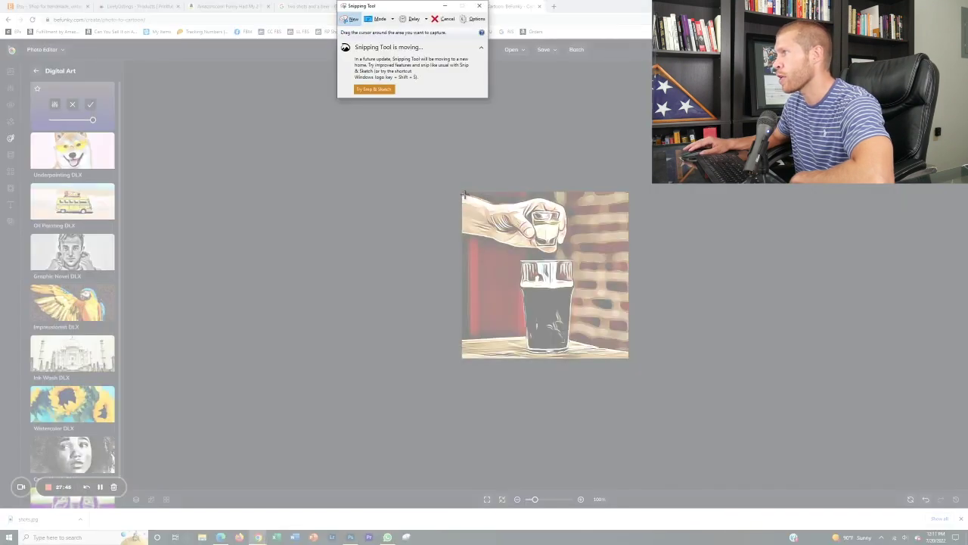
left_click_drag(462, 193, 628, 357)
left_click(433, 137)
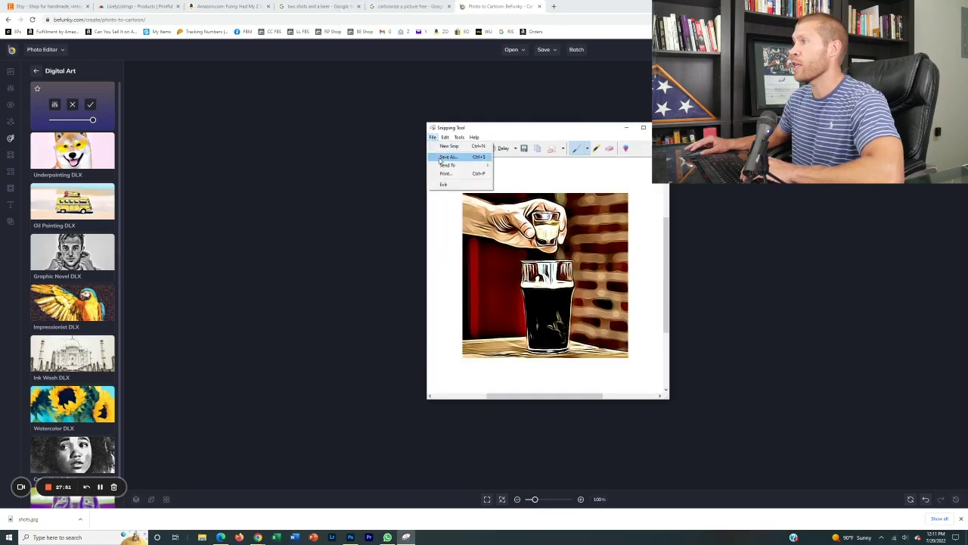
key("Escape")
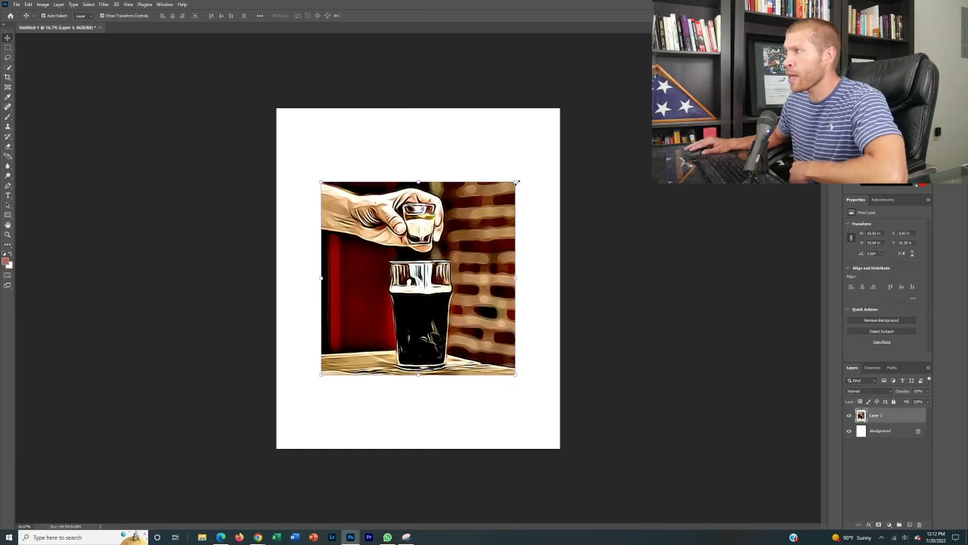
- Scale down the cartoonized drink picture on the Photoshop canvas and hide the white Background layer
left_click_drag(516, 183, 469, 221)
key("Return")
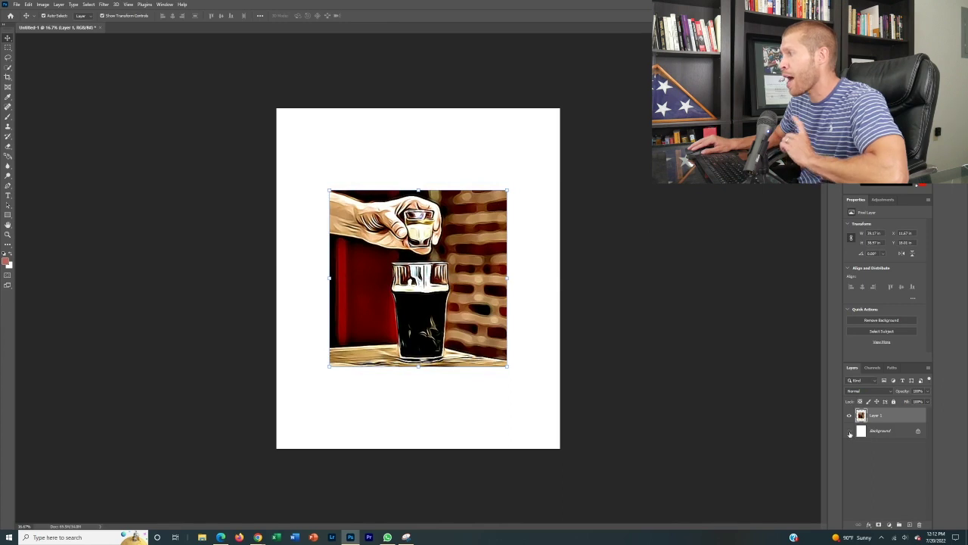
left_click(850, 432)
left_click(696, 390)
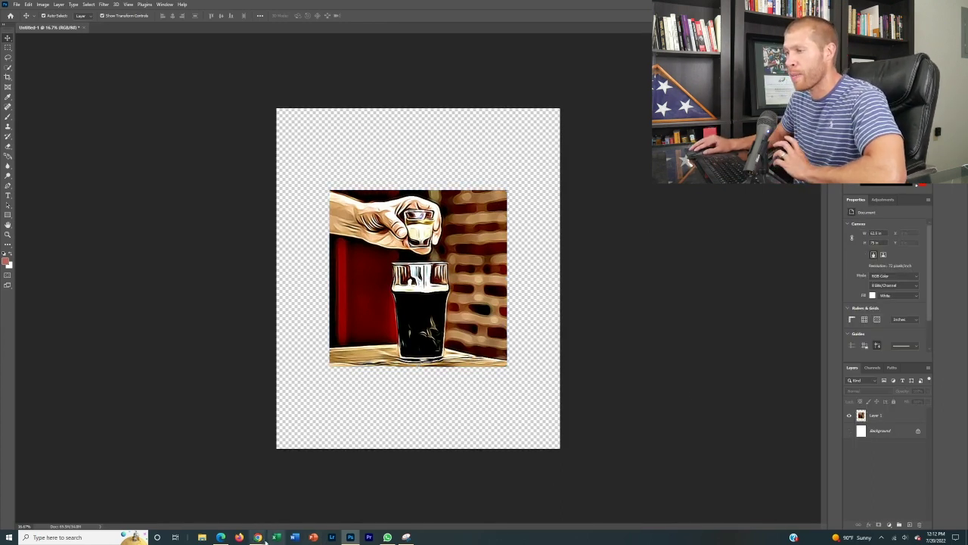
- Check the reference shirt's wording on Amazon in Chrome, and add the white text "DON'T WORRY" above the drink picture in Photoshop
mouse_move(257, 537)
left_click(209, 506)
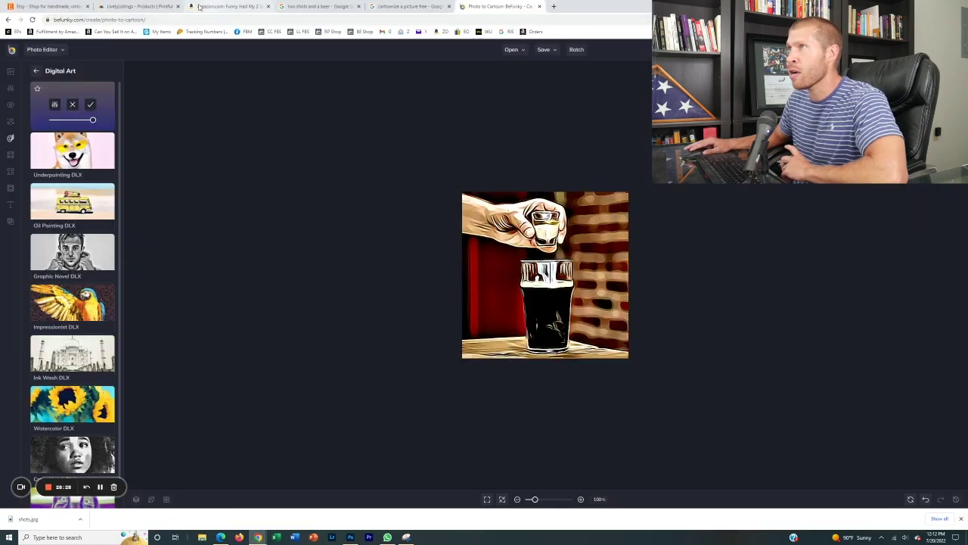
left_click(227, 6)
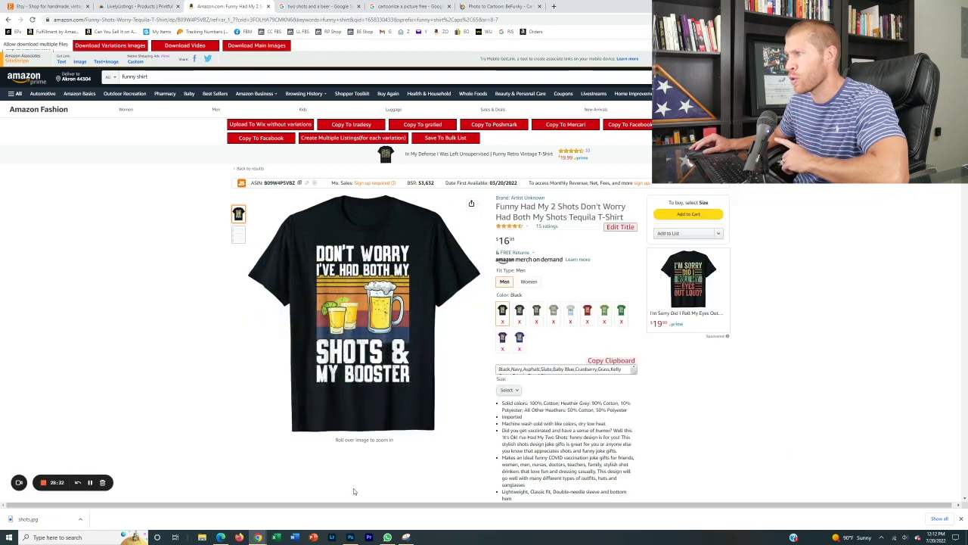
left_click(348, 538)
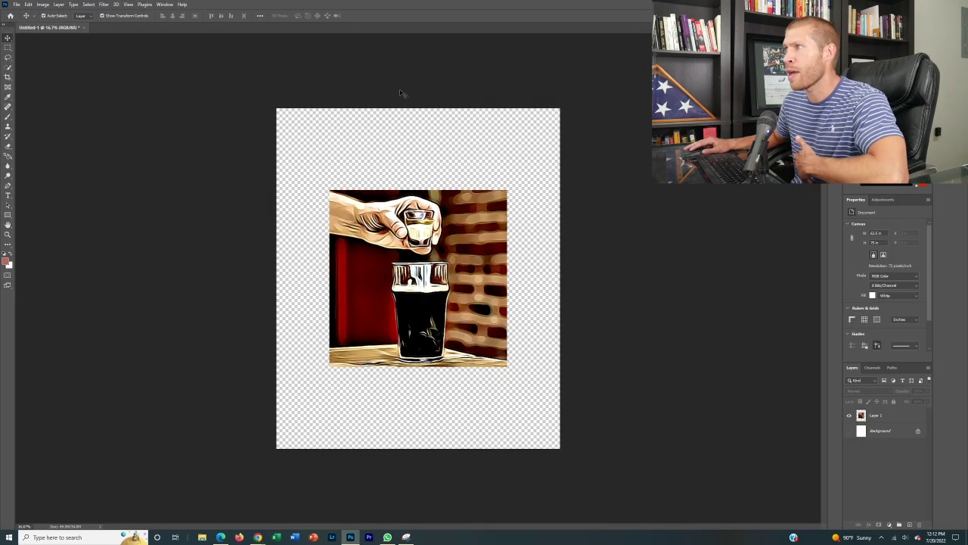
type("don't worry")
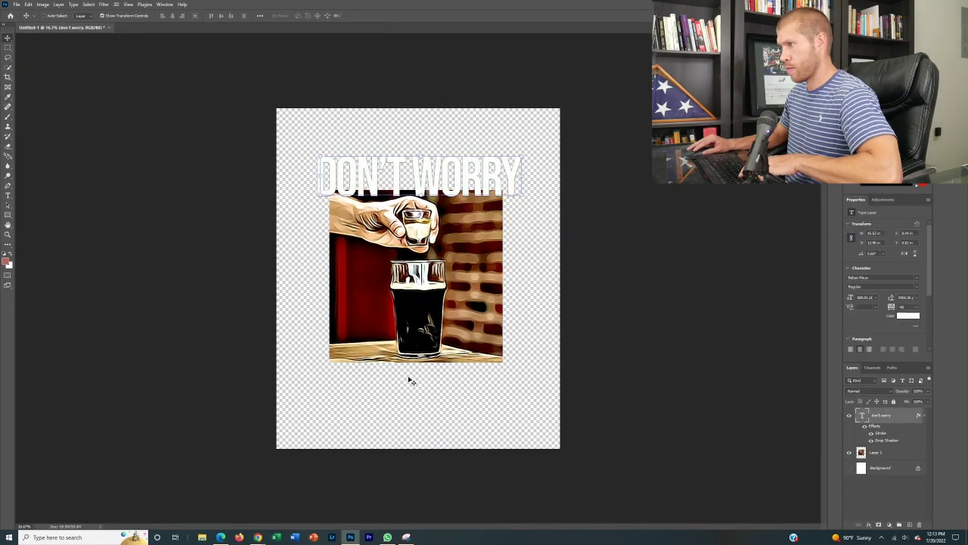
- Duplicate the styled heading below the picture to add the lines "I'VE HAD MY" and a larger "SHOT & BOOSTER"
key("ctrl+j")
left_click_drag(418, 174, 418, 372)
type("i've had my")
type("shot & booster")
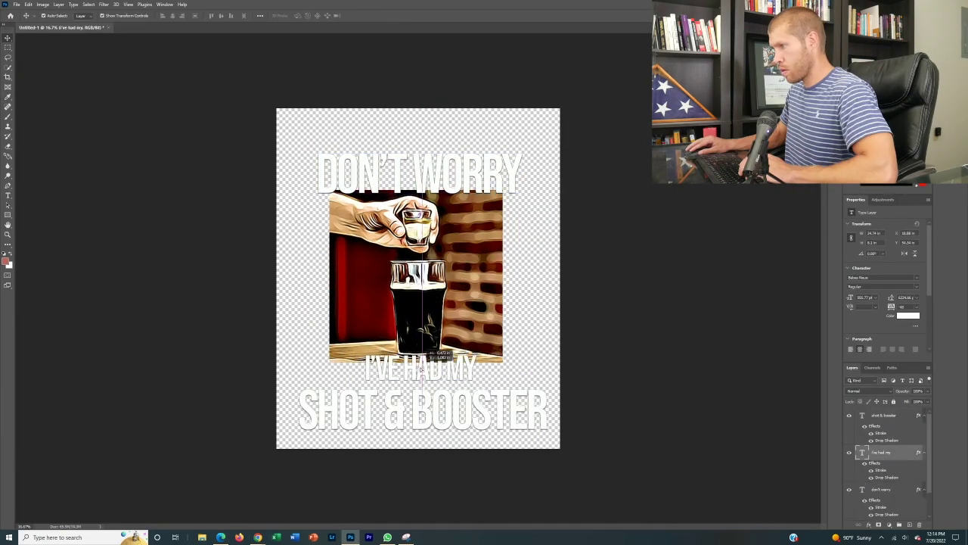
left_click(672, 286)
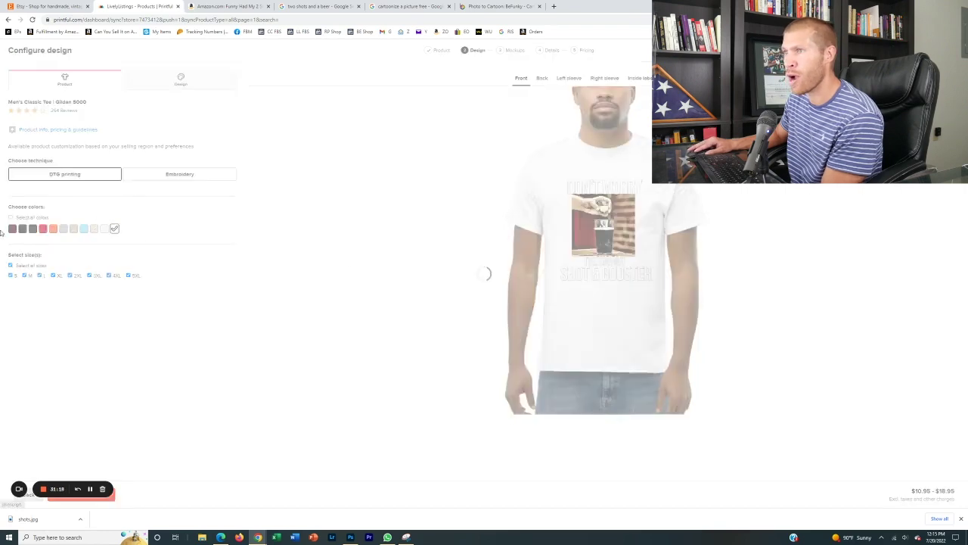
- Add black as a shirt color for the SHOT & BOOSTER design in Printful and compare it with the Amazon reference shirt
left_click(22, 229)
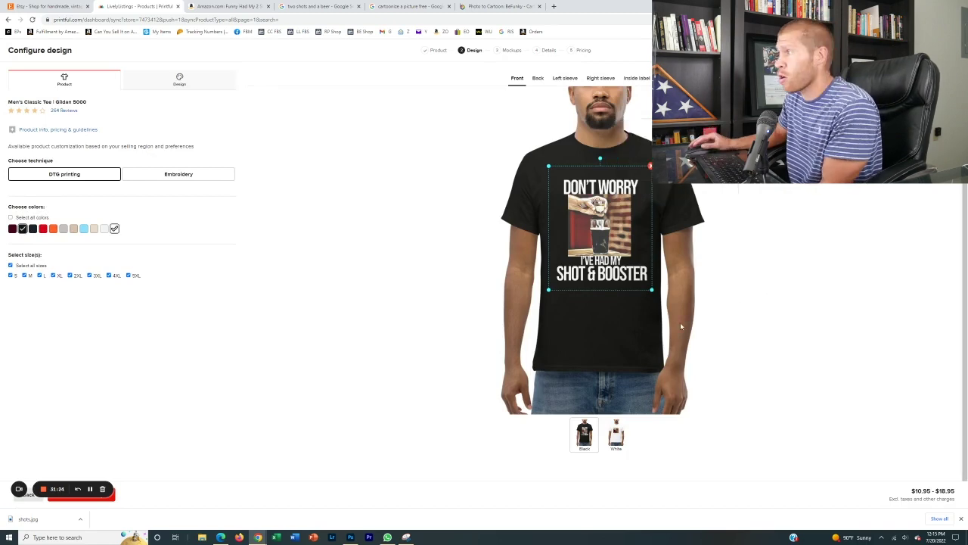
left_click(199, 6)
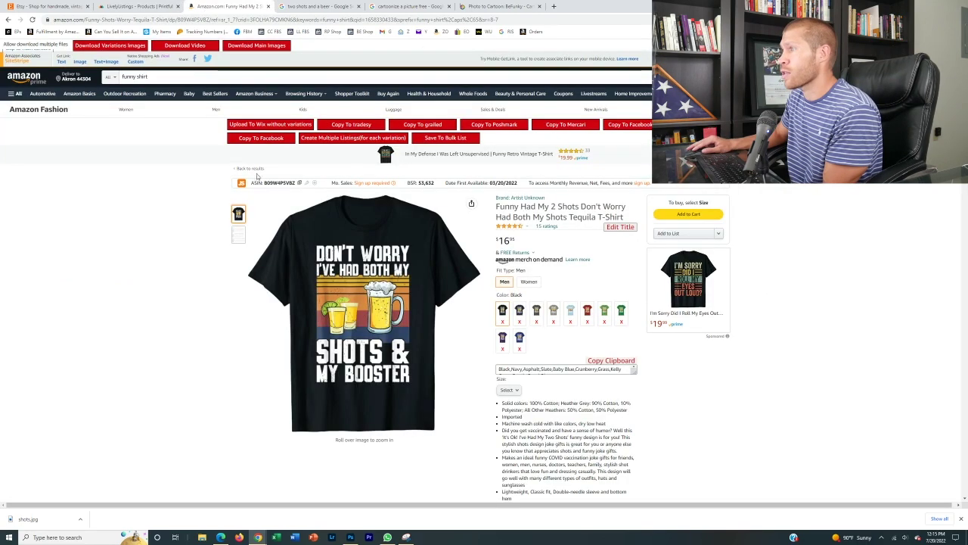
left_click(138, 4)
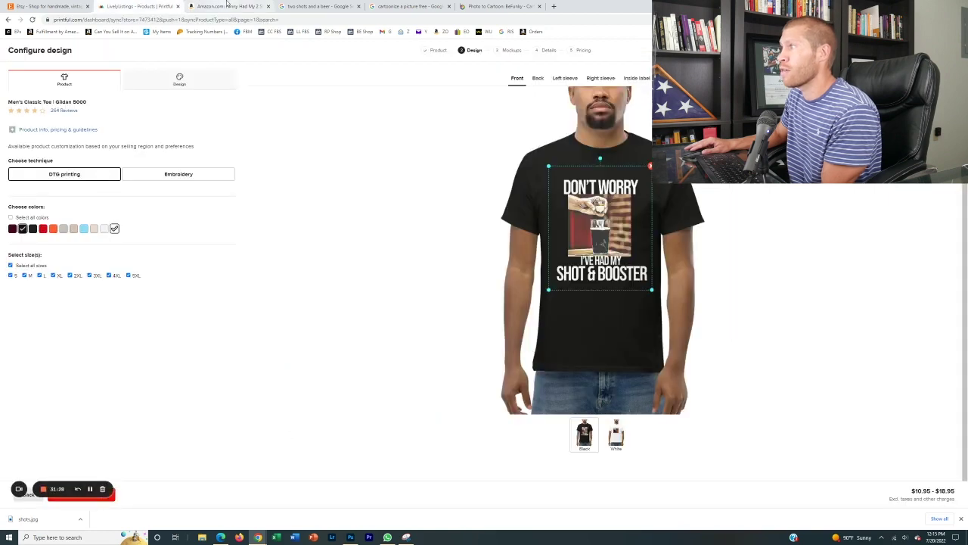
left_click(227, 5)
left_click(138, 6)
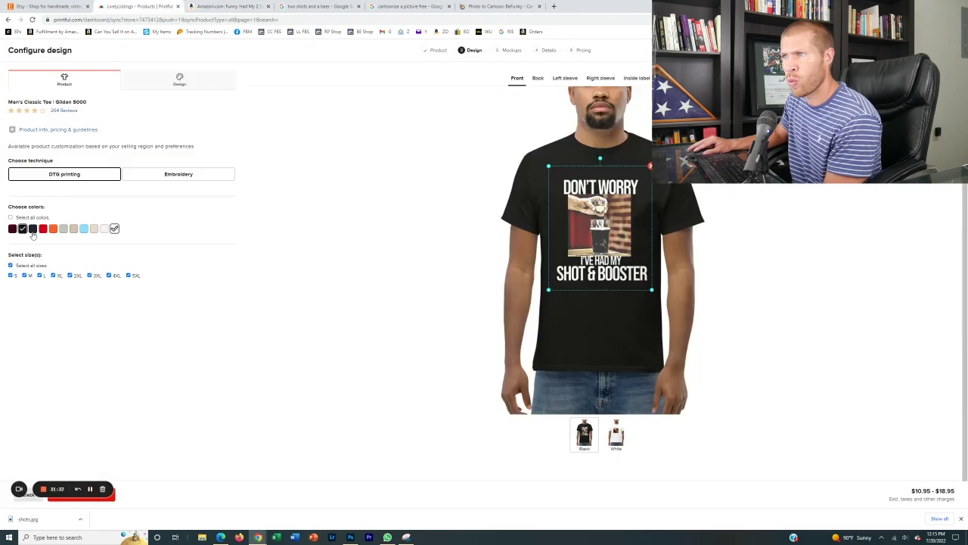
- Remove white and add maroon, navy and red to the shirt colors, and choose the Men's 2 mockups style
left_click(114, 230)
left_click(12, 229)
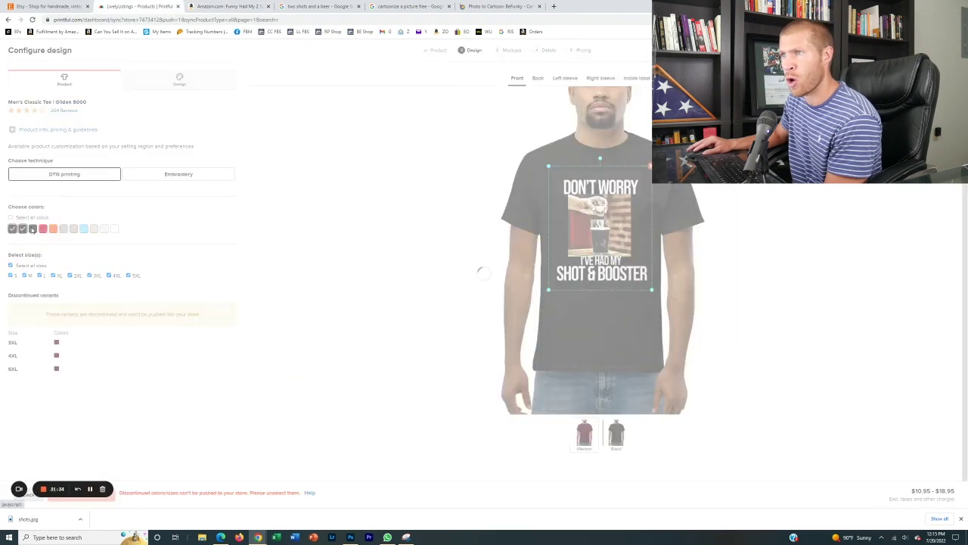
left_click(33, 229)
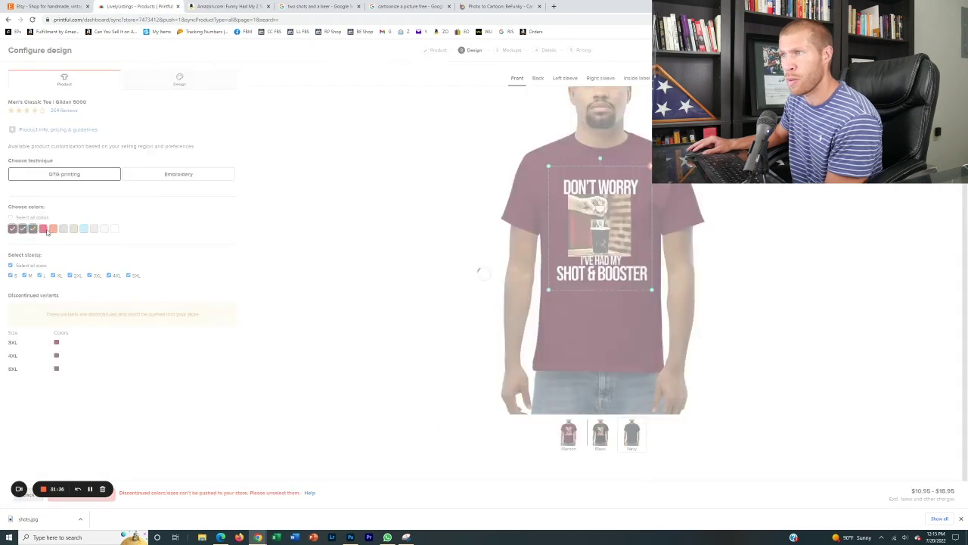
left_click(44, 229)
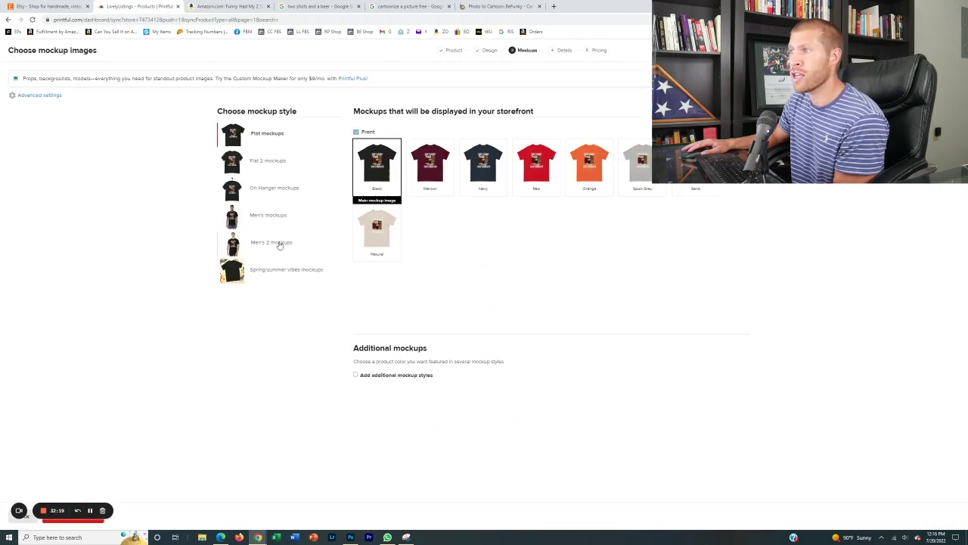
left_click(272, 242)
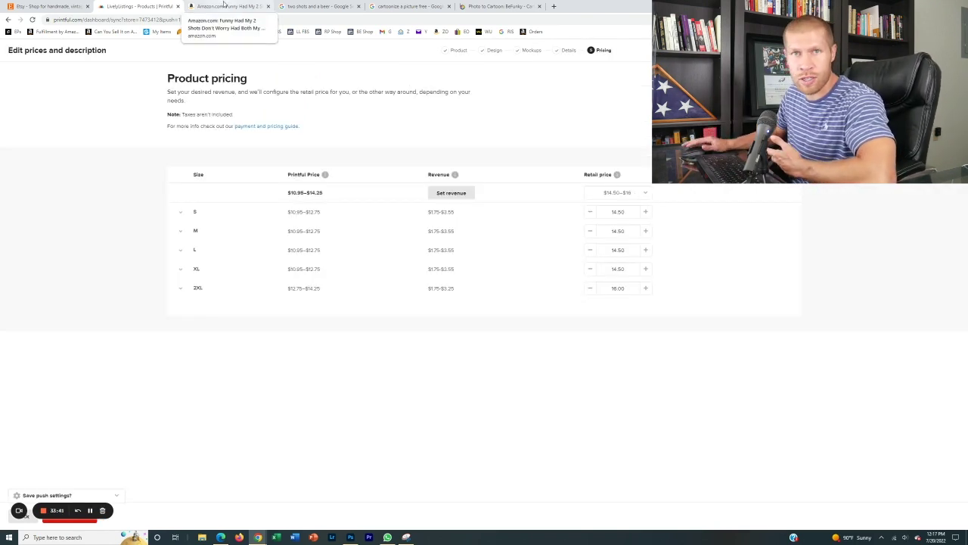
- Set the retail price for all products to 19.95 USD and apply it
left_click(636, 194)
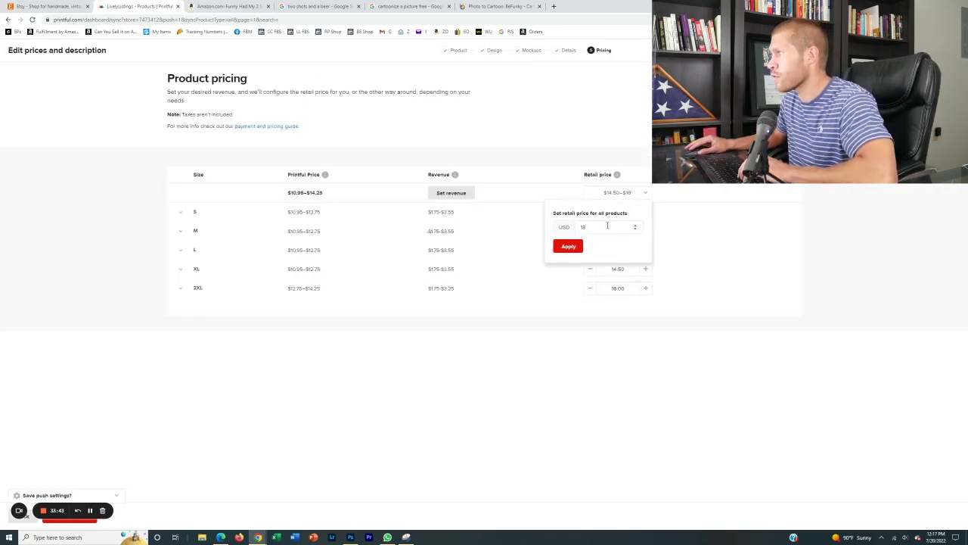
double_click(607, 225)
type("19.95")
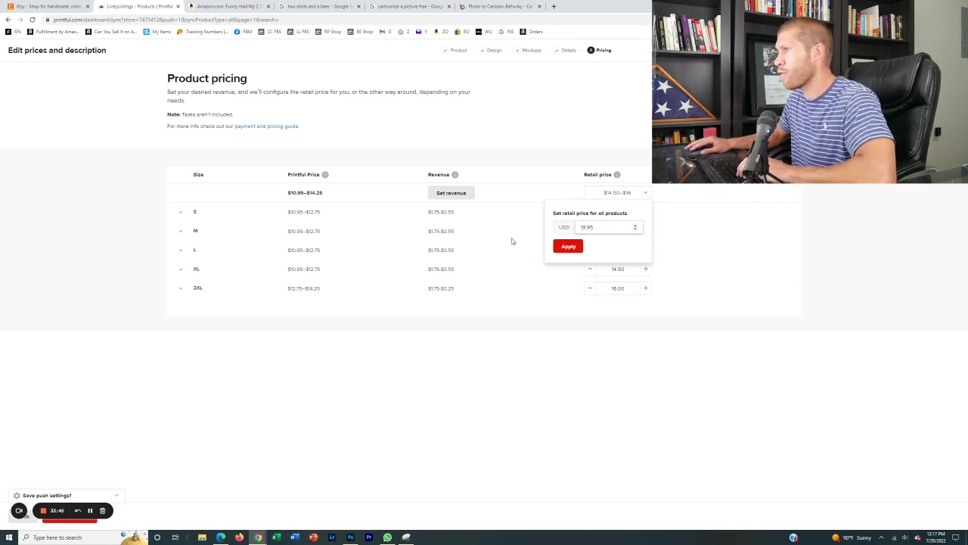
left_click(565, 253)
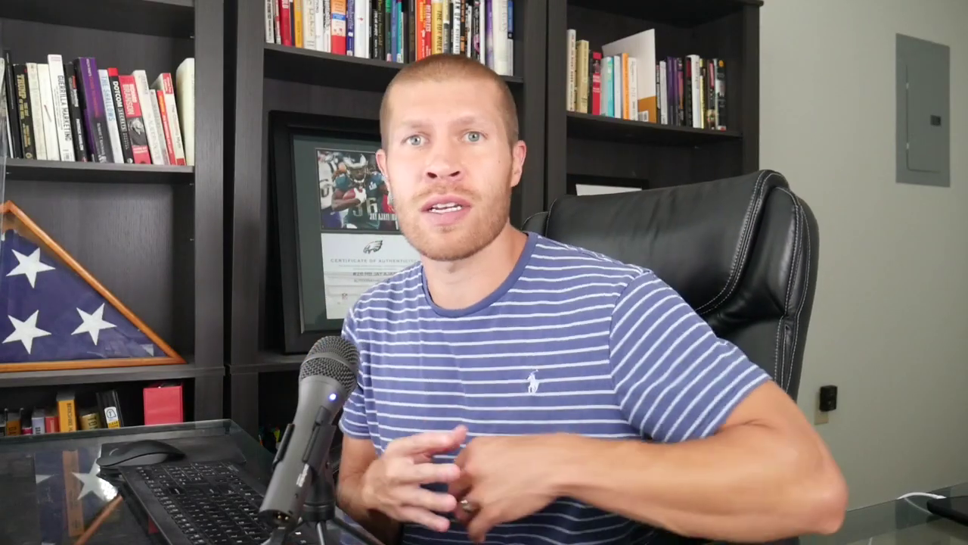